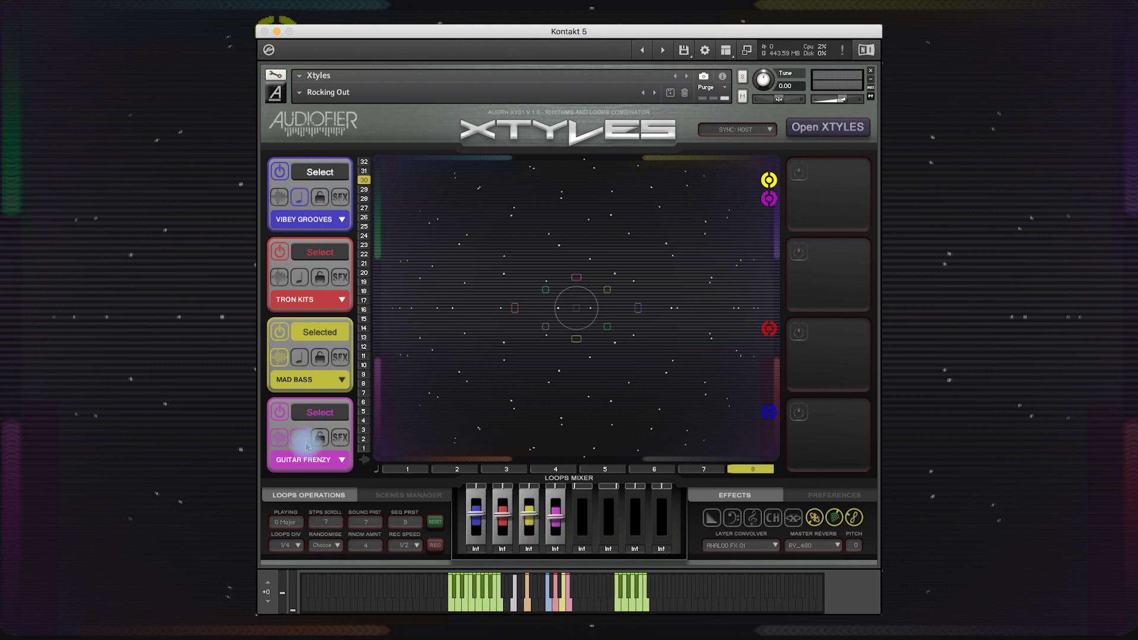
- Turn on sequence randomisation for the Guitar Frenzy layer, and trigger the blue and white keyswitches on the keyboard
left_click(301, 439)
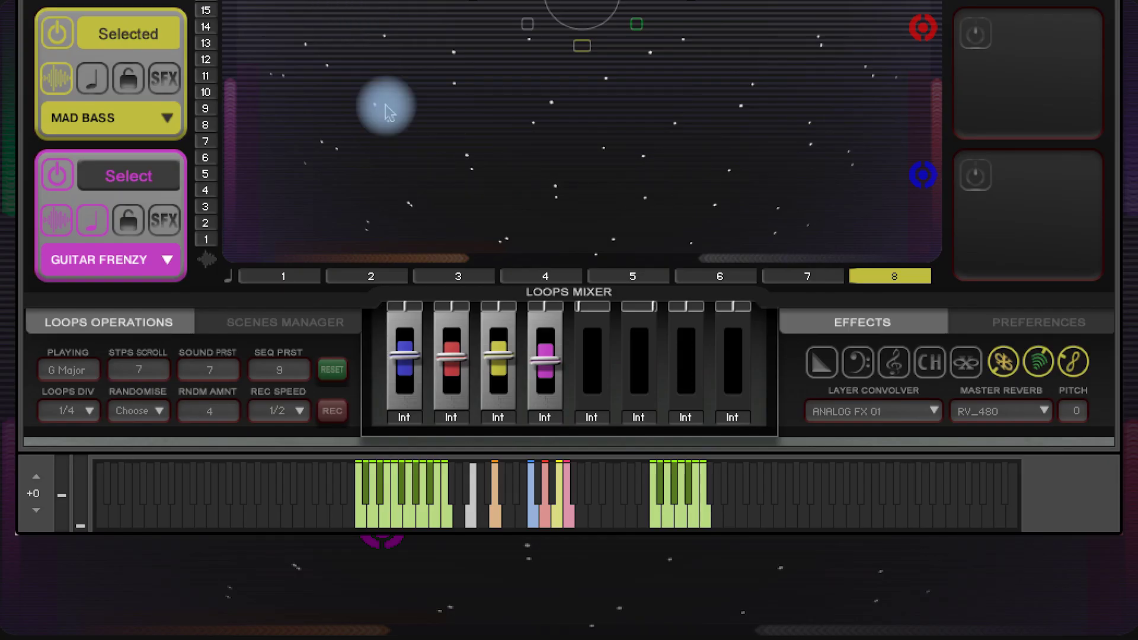
left_click(532, 528)
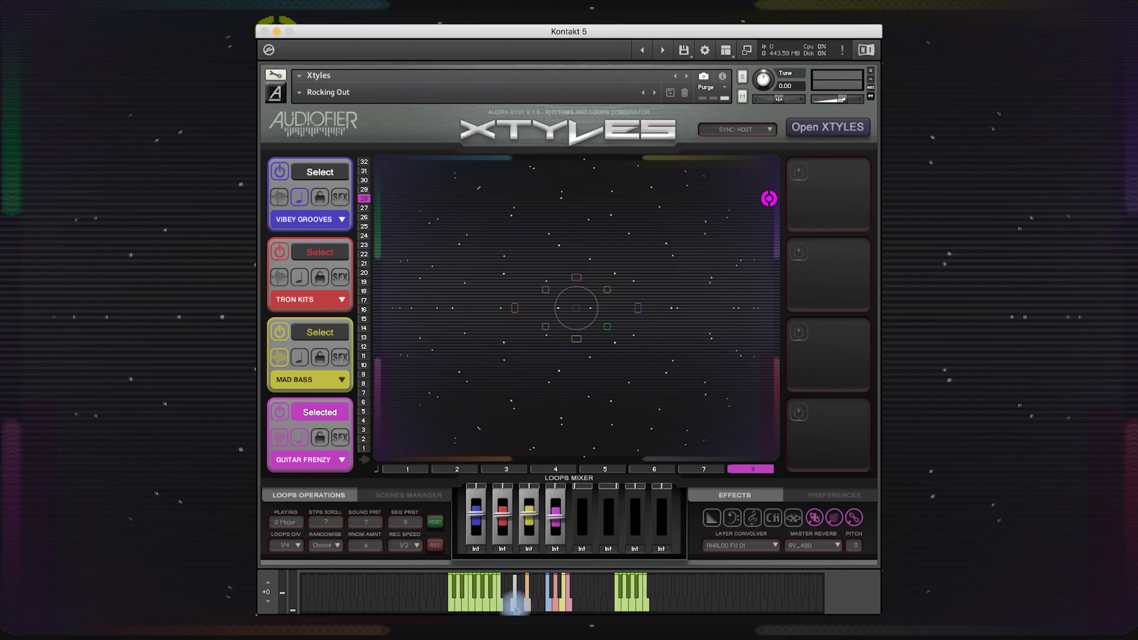
left_click(515, 608)
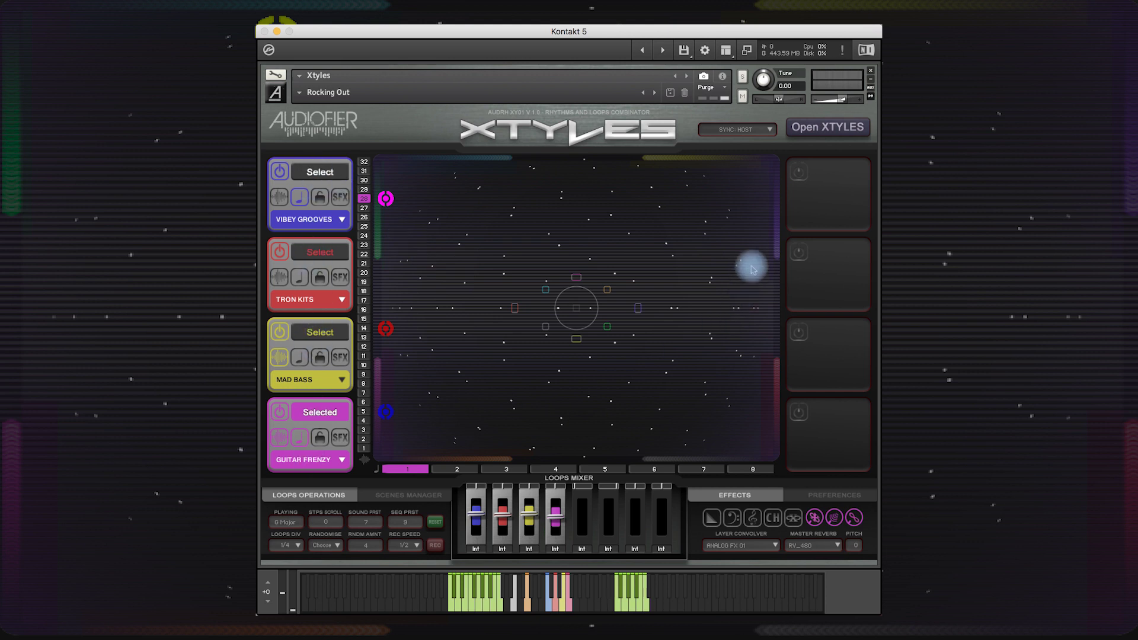
- Switch the fifth, sixth and seventh layers on and off again one after another
left_click(799, 172)
left_click(799, 171)
left_click(799, 251)
left_click(799, 252)
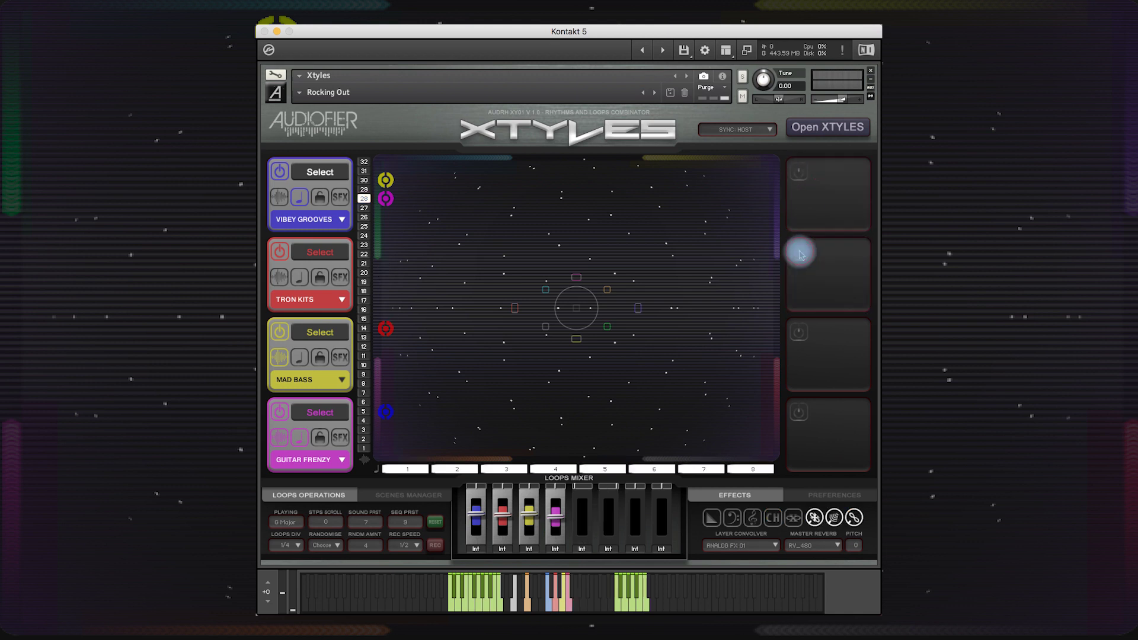
left_click(800, 333)
left_click(801, 335)
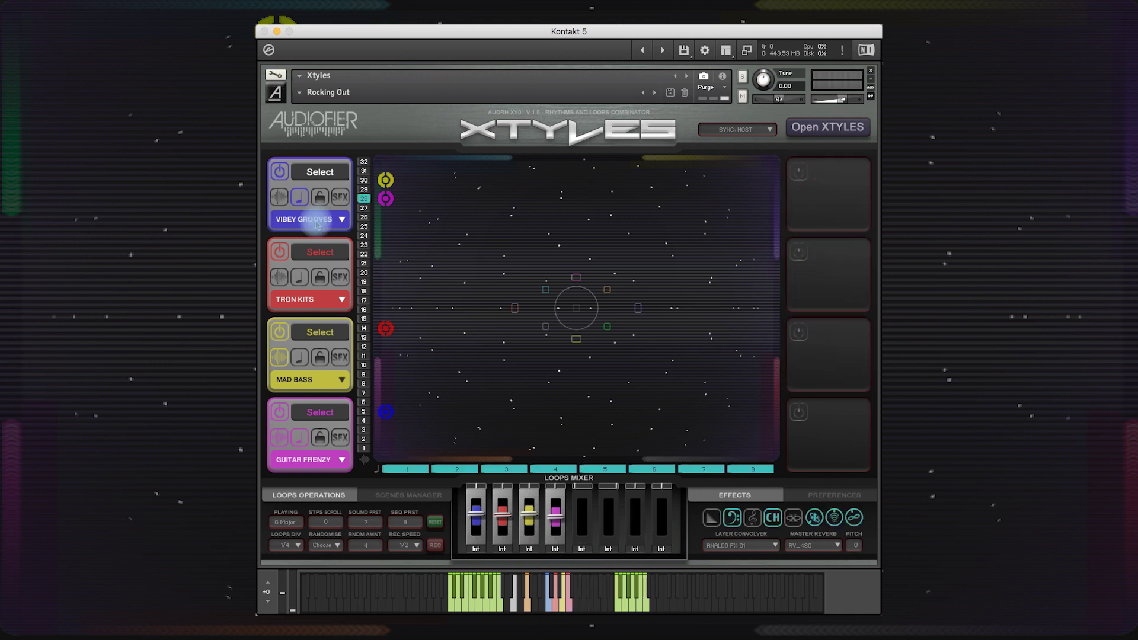
- Examine the loop categories available for the Vibey Grooves layer, keep its current category and select that layer
left_click(342, 221)
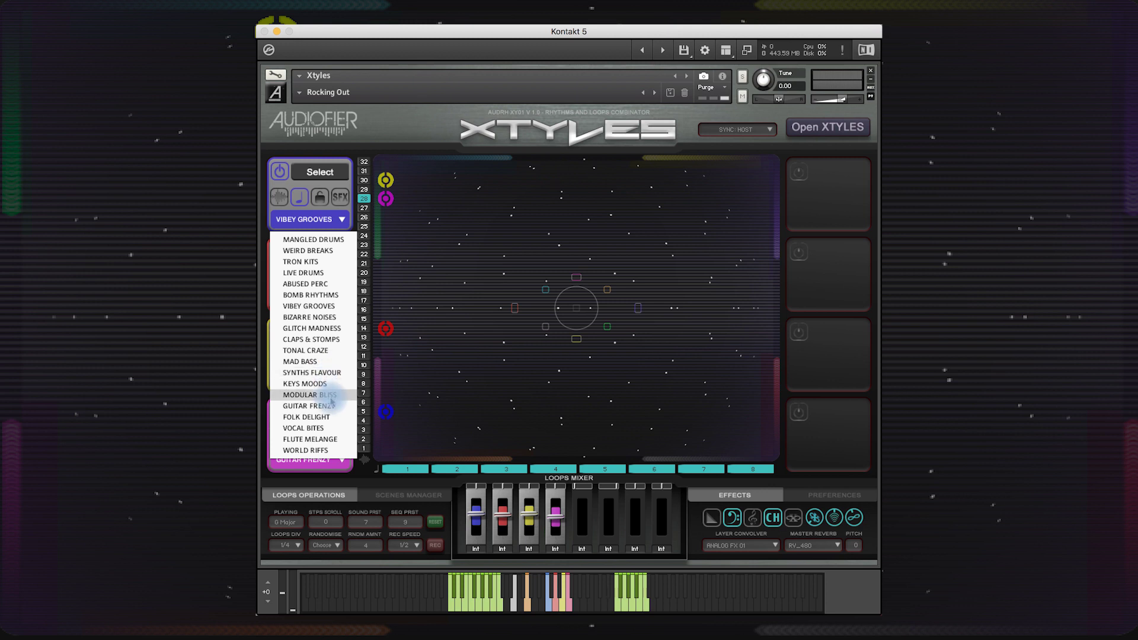
left_click(389, 123)
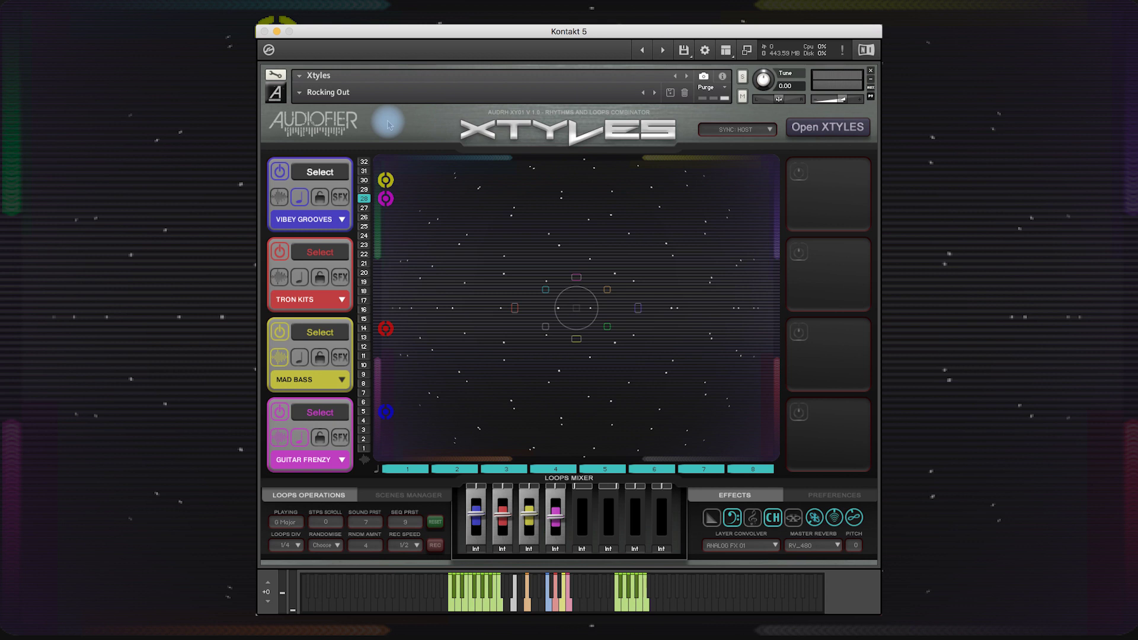
left_click(326, 172)
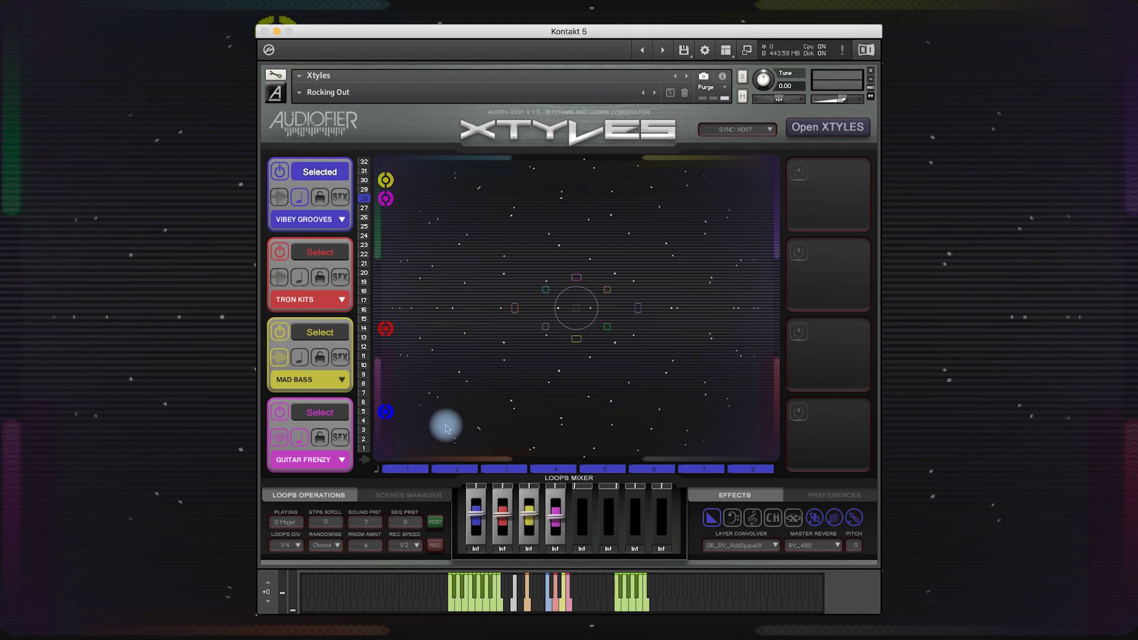
- Stop playback, limit the Guitar Frenzy layer to sequence randomisation only, and set Loops Div to 1/16
left_click(386, 198)
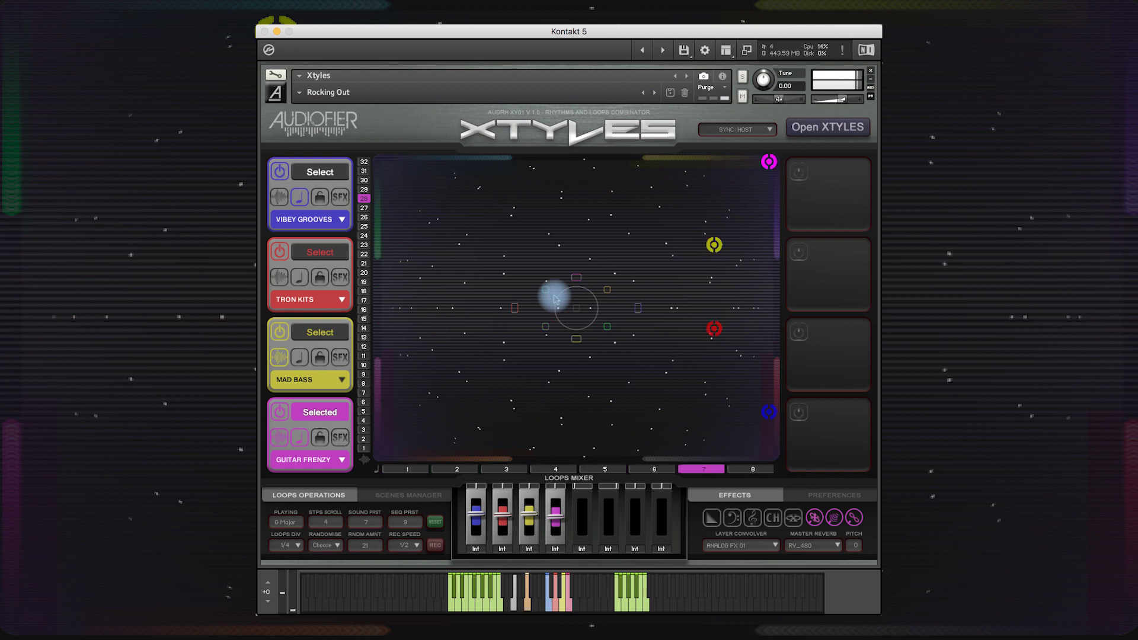
key("space")
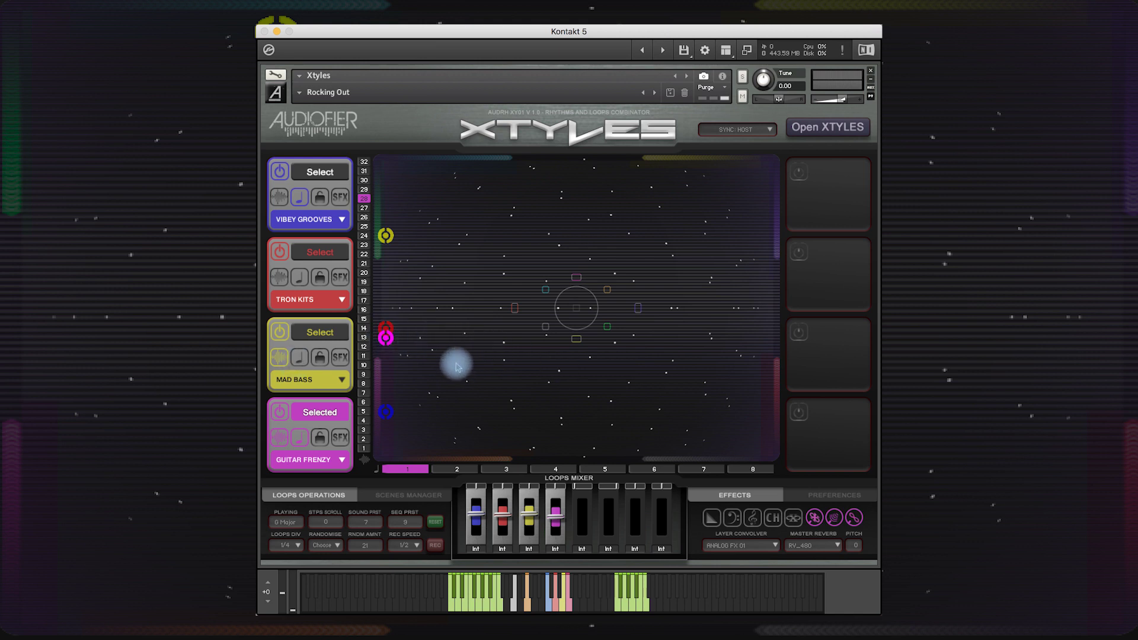
left_click(300, 439)
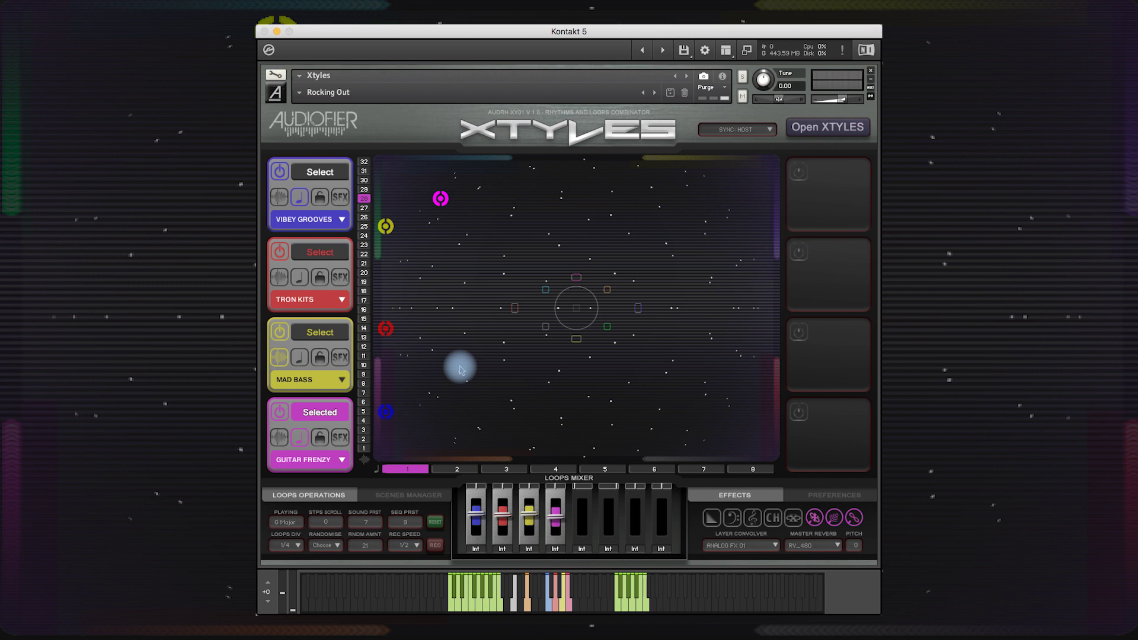
left_click(295, 543)
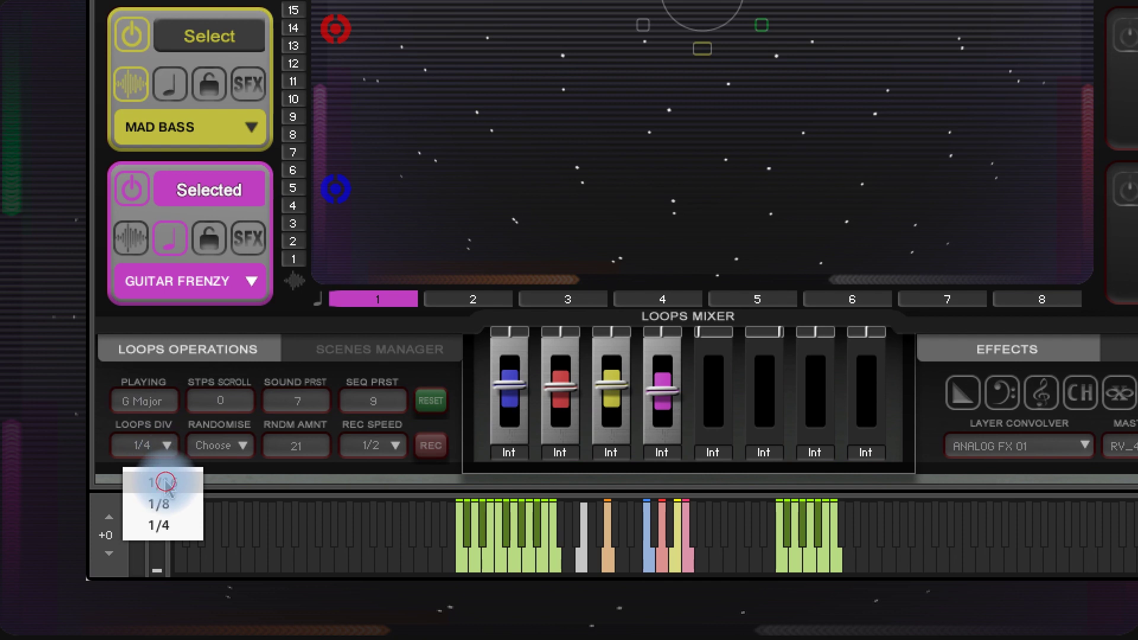
left_click(167, 484)
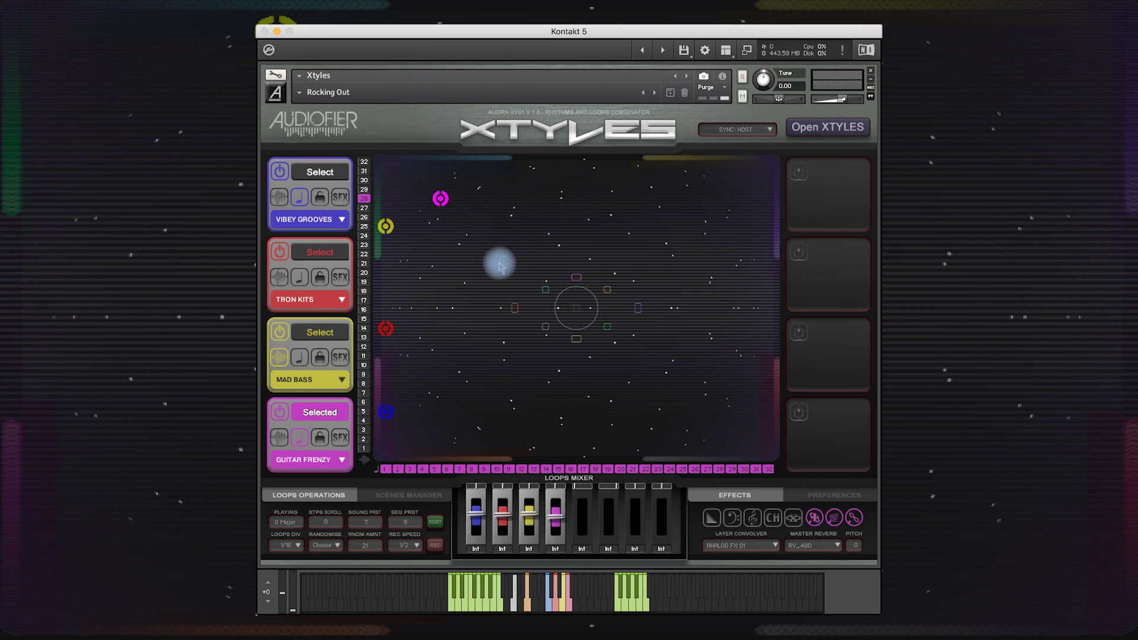
- Toggle sound randomisation for Guitar Frenzy and turn on sequence randomisation for the Tron Kits and Vibey Grooves layers
left_click(279, 436)
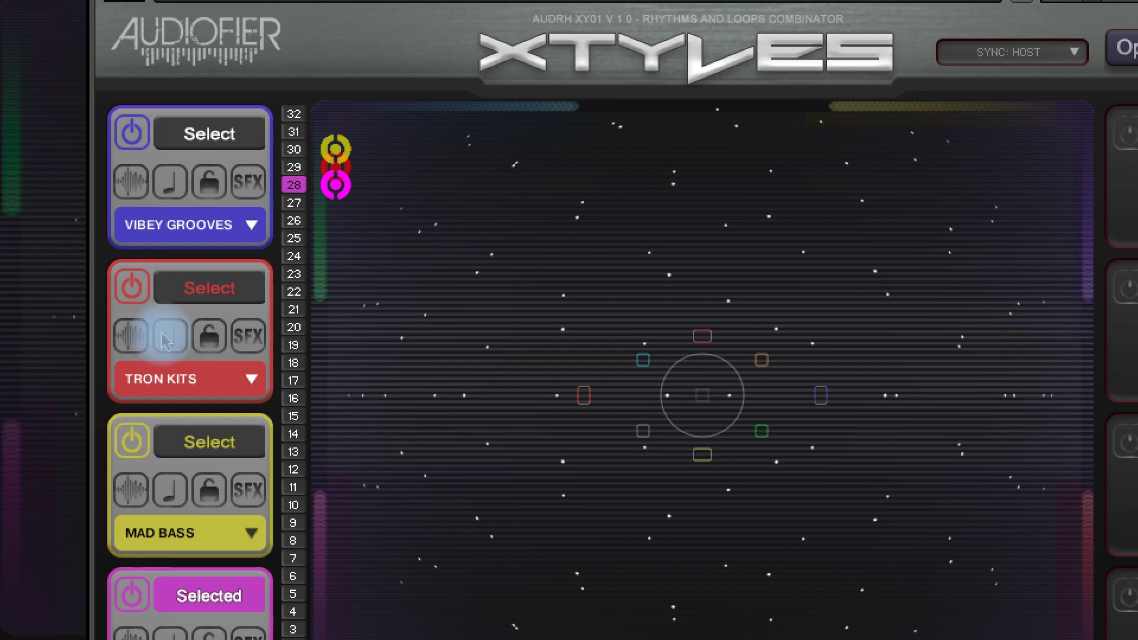
left_click(299, 278)
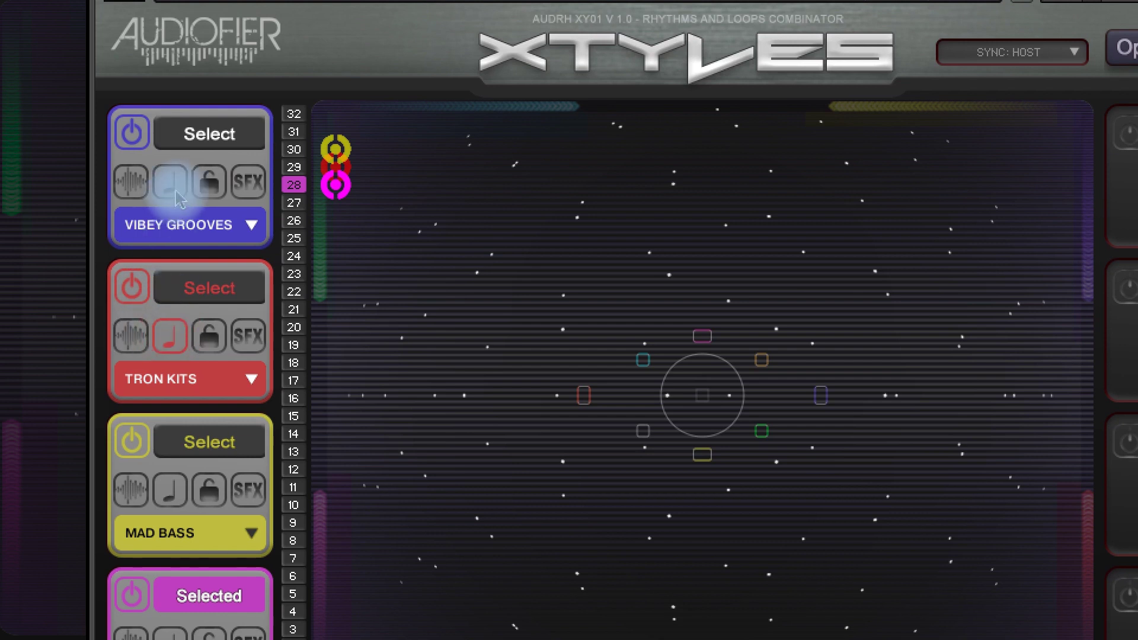
left_click(301, 198)
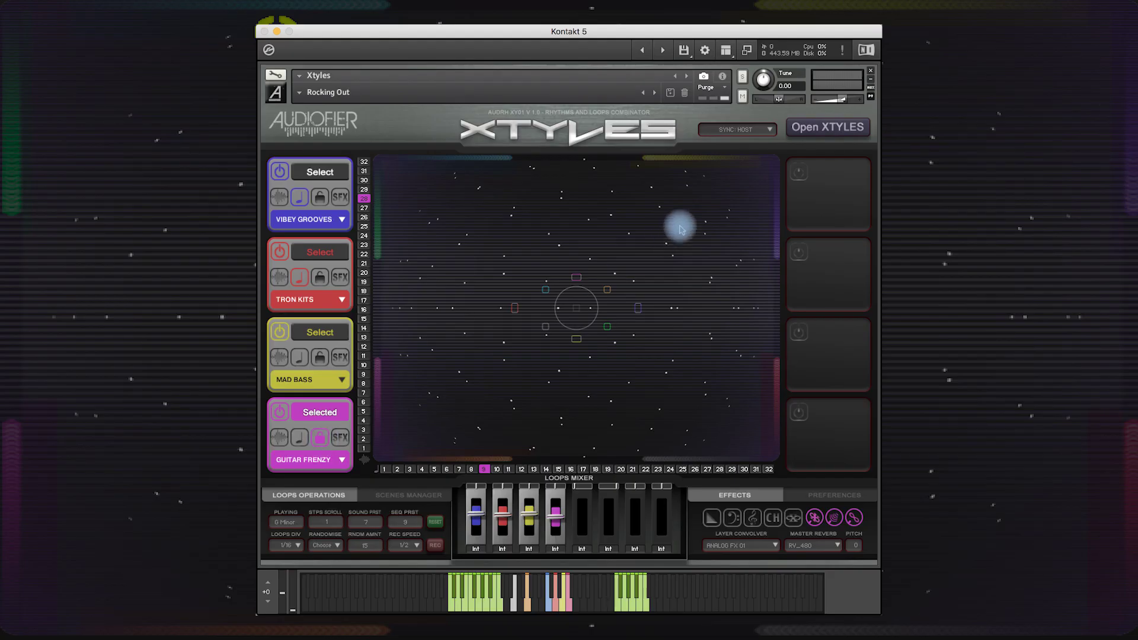
- Set the fifth layer's category to Synths Flavour, try loops 11 and 8, and assign loop 20
left_click(827, 219)
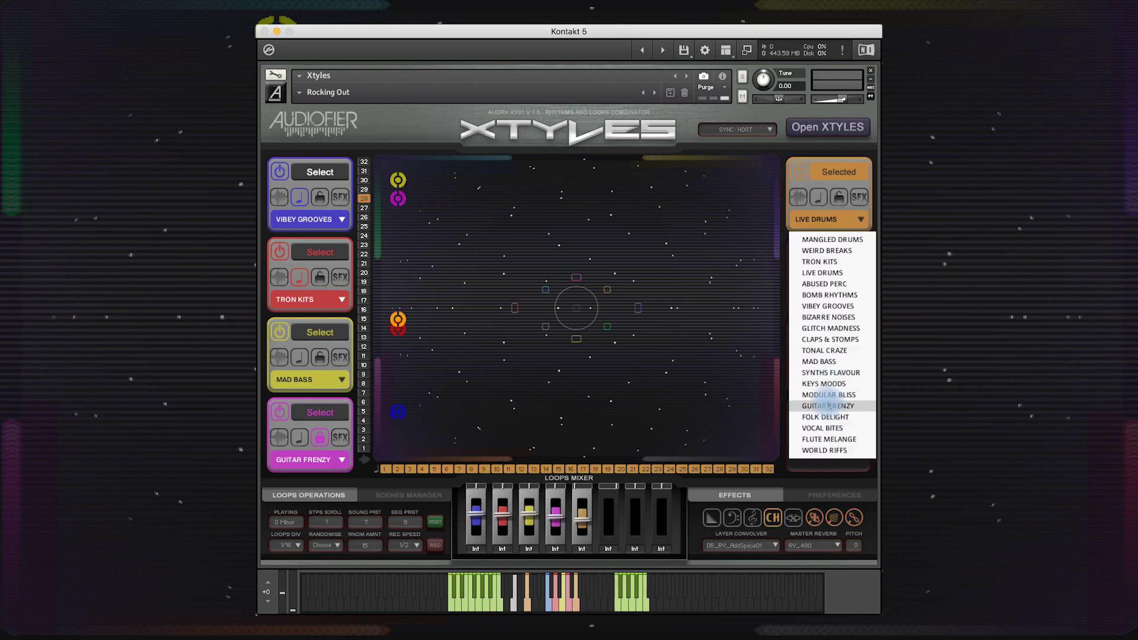
left_click(830, 372)
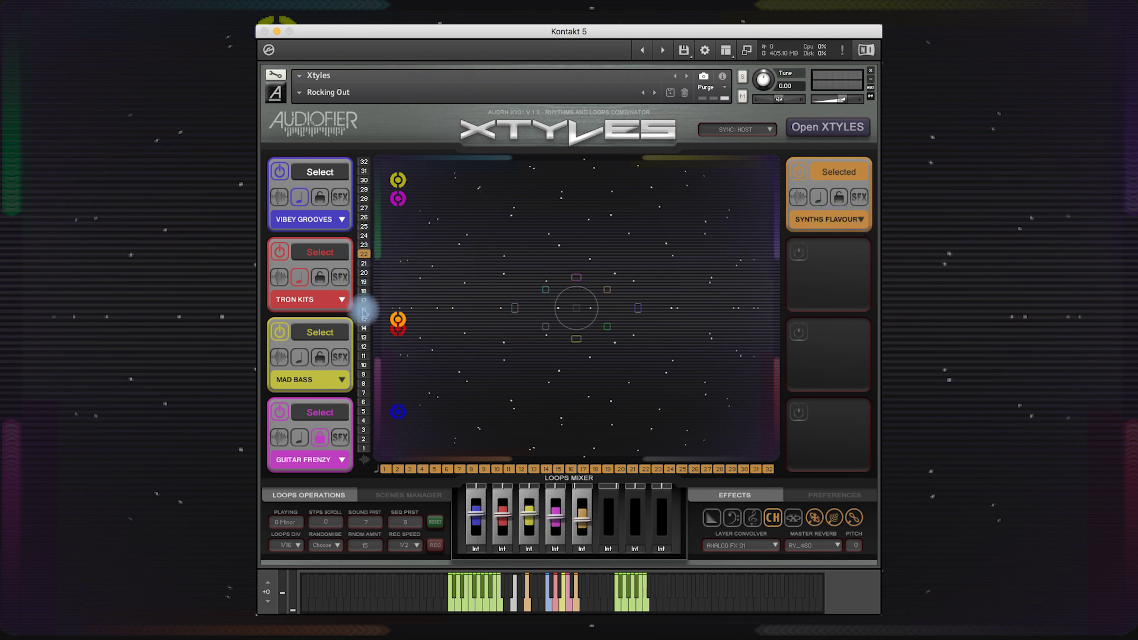
left_click(363, 355)
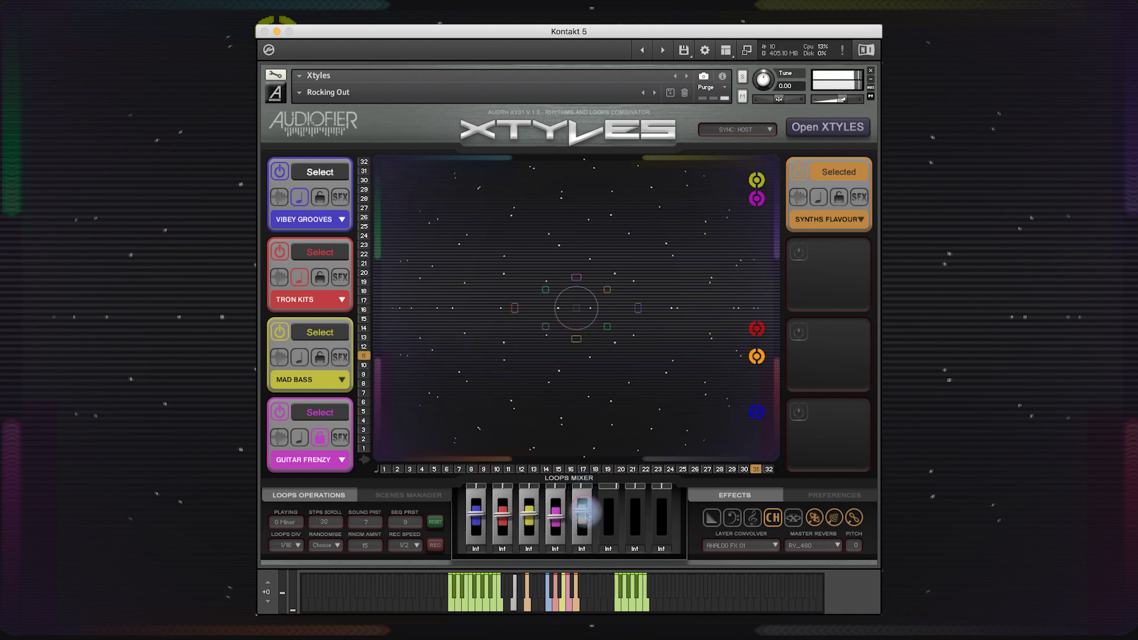
left_click(363, 383)
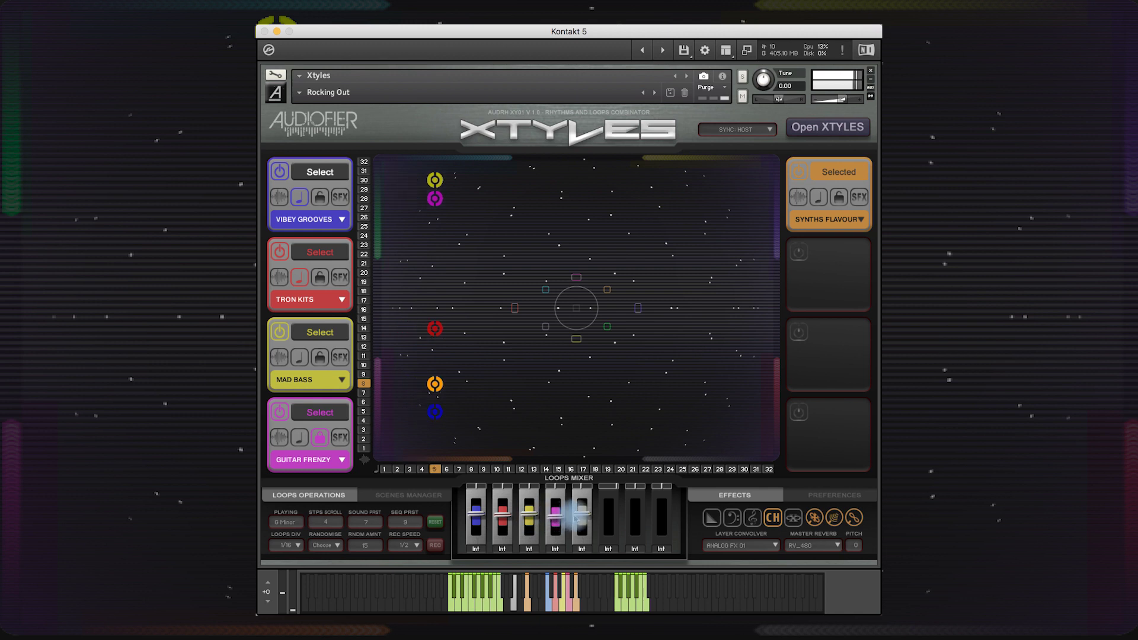
left_click(364, 273)
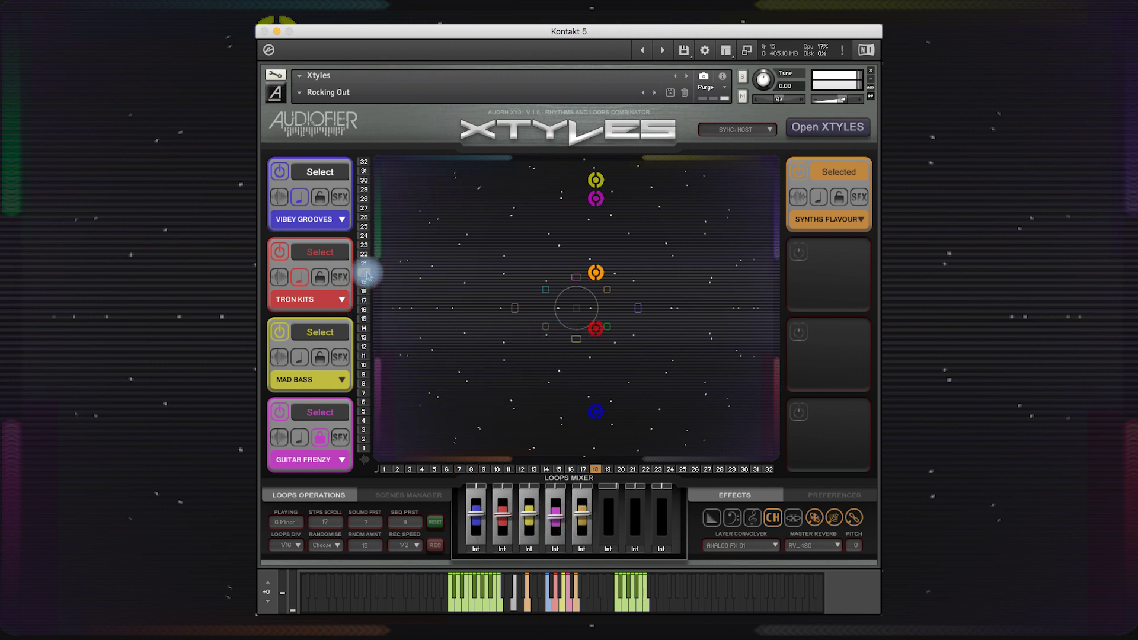
- Adjust the Synths Flavour layer's CH effect and mixer level, and toggle the lock on the Guitar Frenzy layer
left_click(773, 516)
left_click(583, 513)
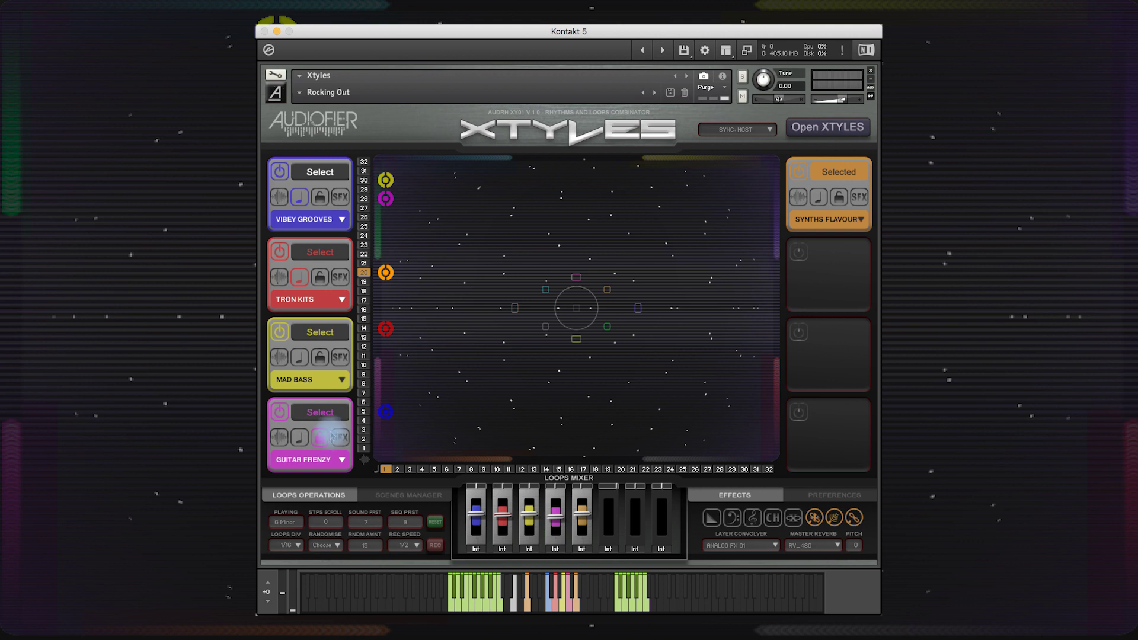
left_click(325, 437)
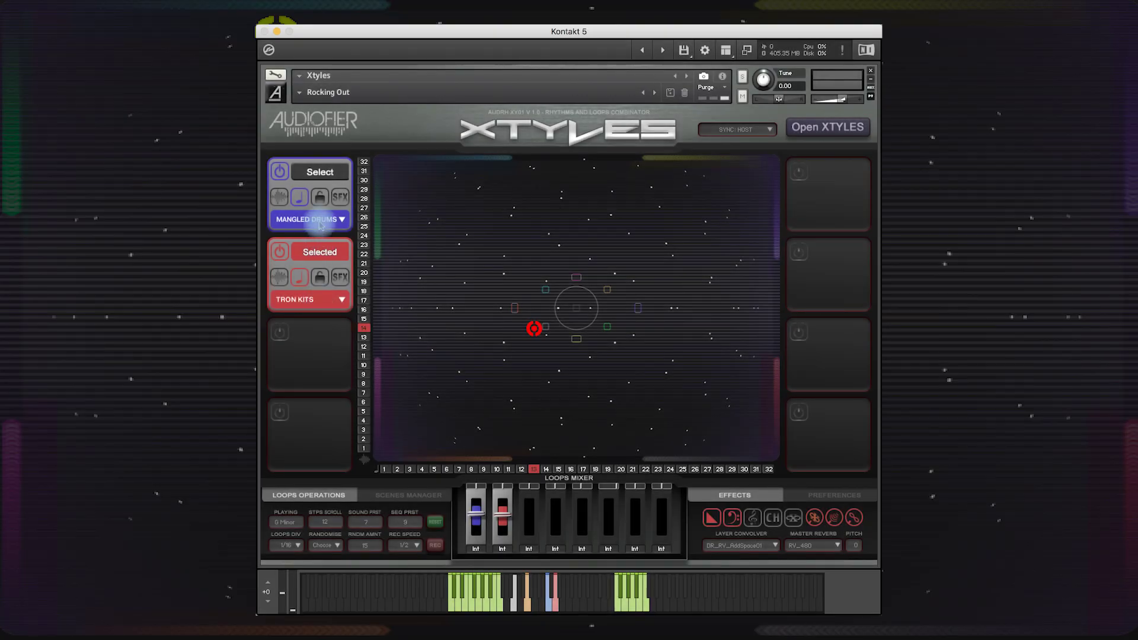
- Select the Mangled Drums layer, try loops 29, 19, 13 and 4, and assign loop 24 to it
left_click(316, 172)
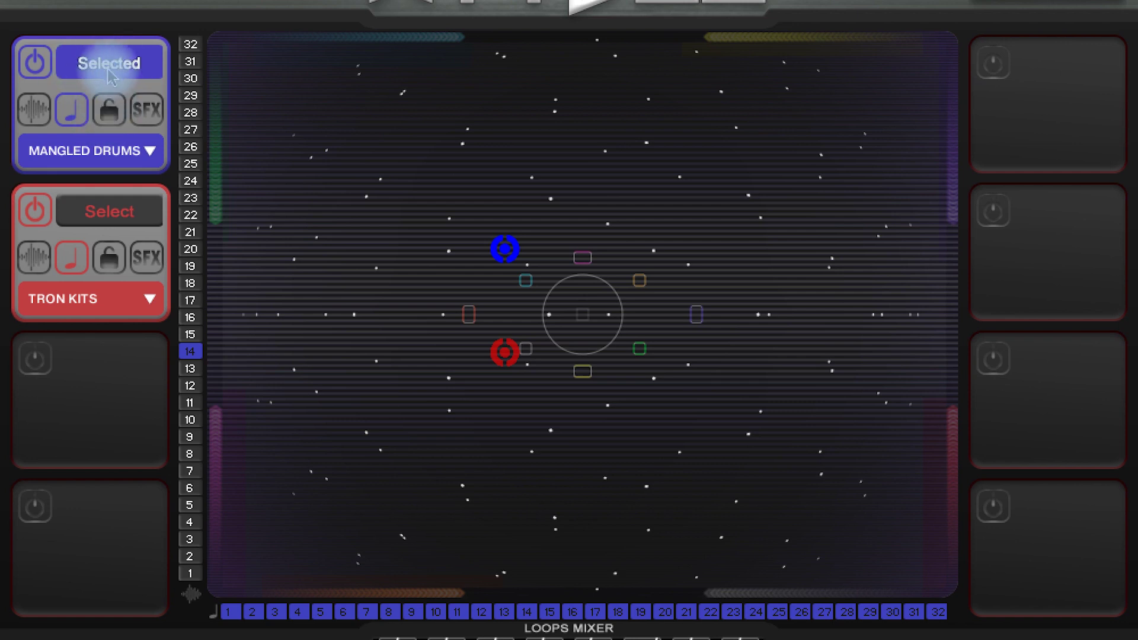
left_click(191, 95)
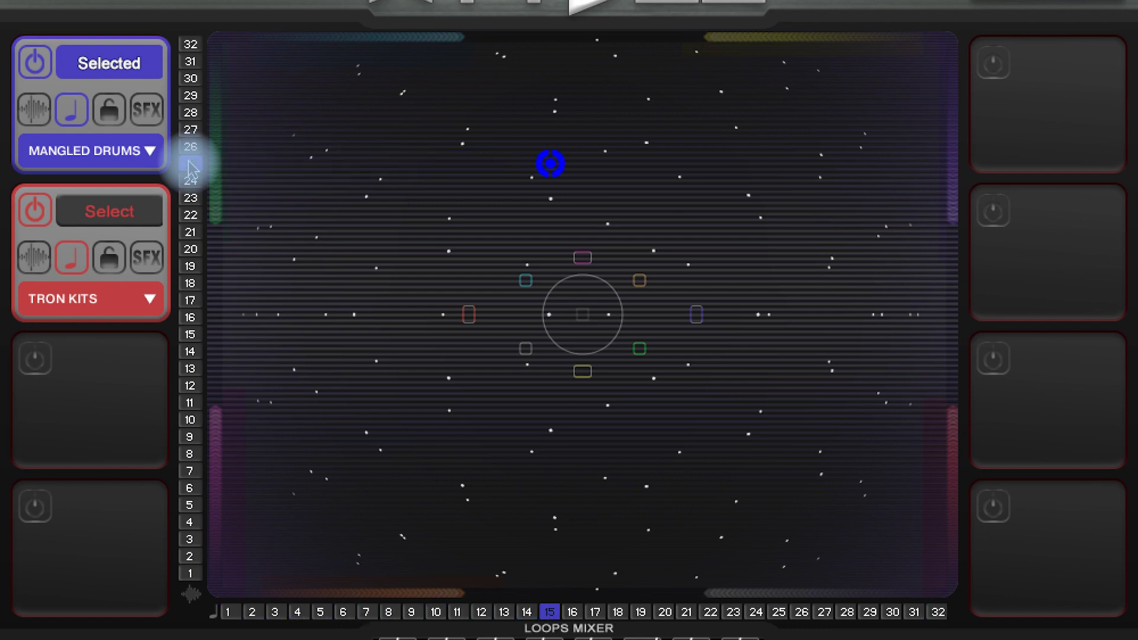
left_click(191, 268)
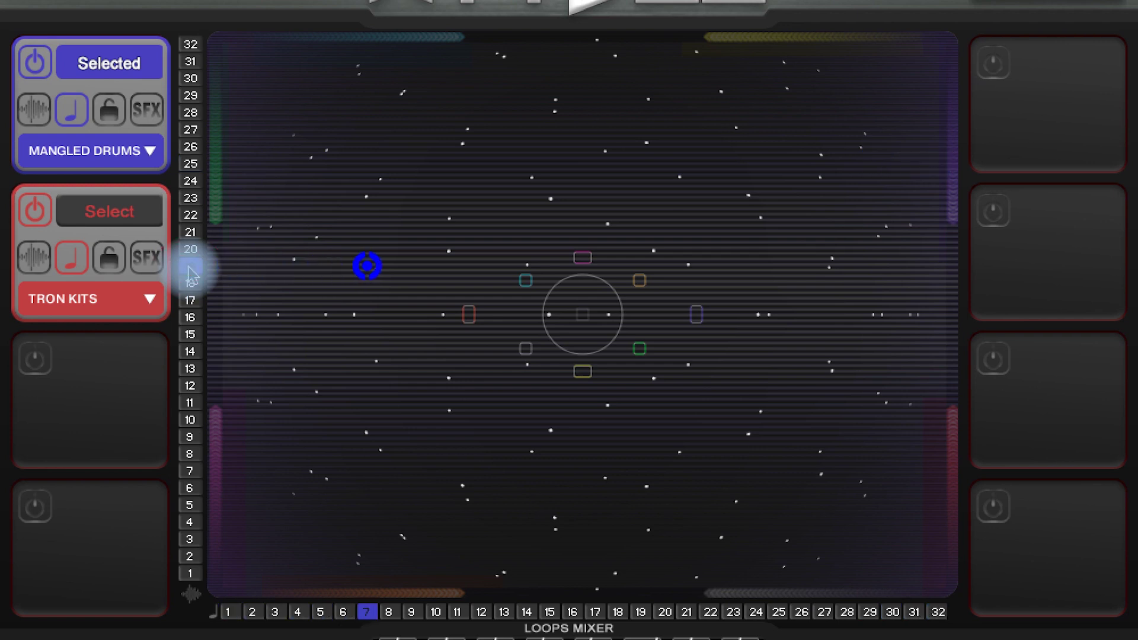
left_click(192, 370)
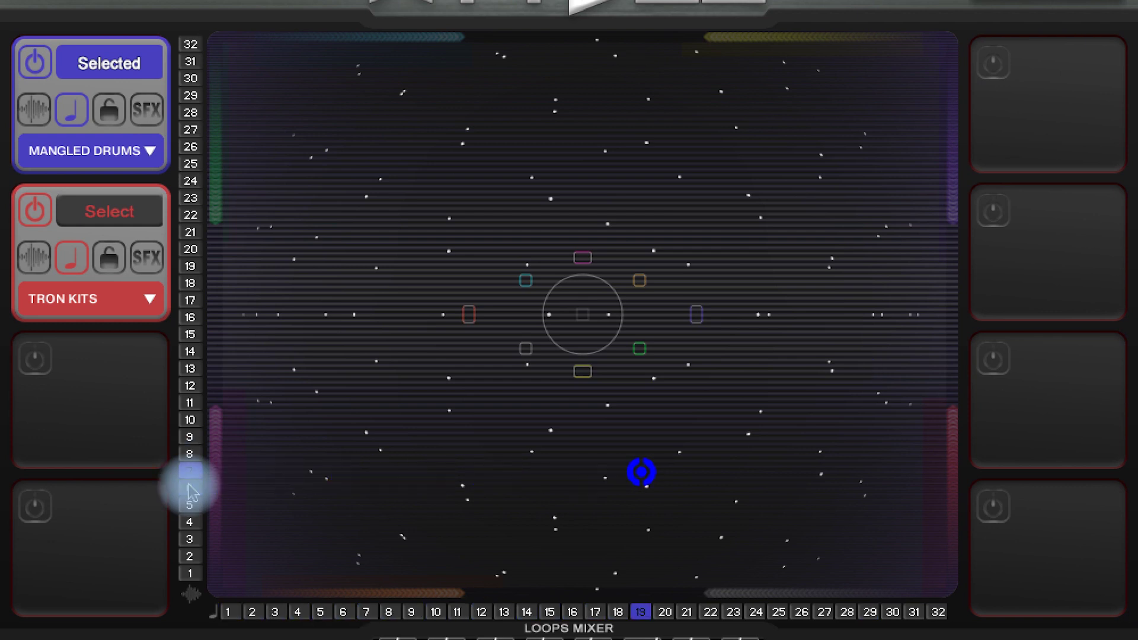
left_click(188, 523)
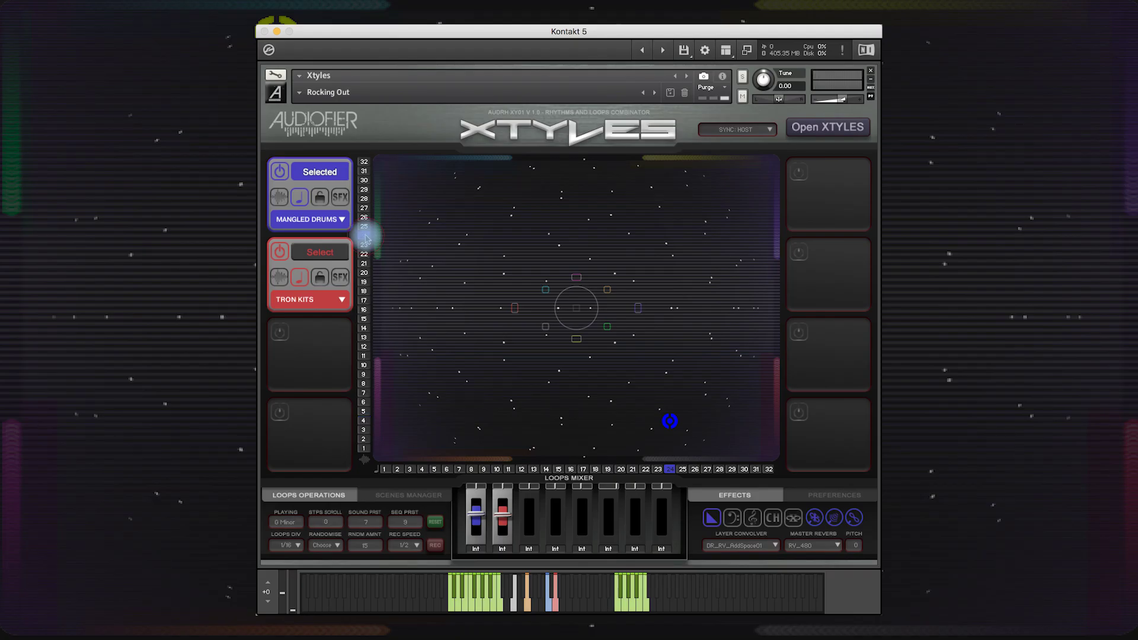
left_click(190, 181)
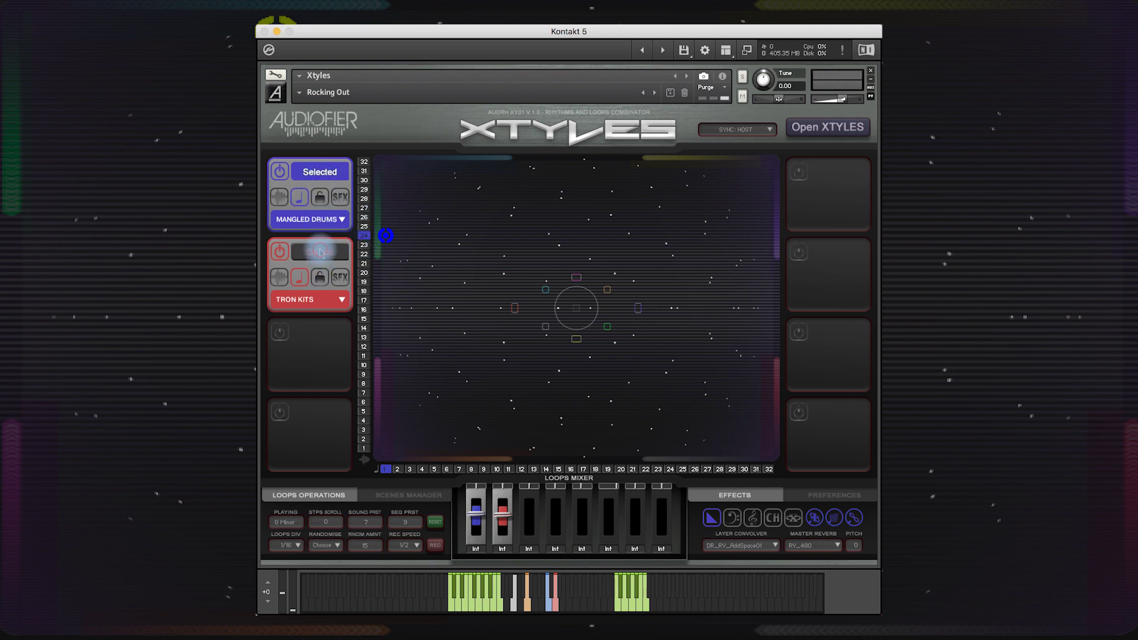
- Change the Tron Kits layer's category to Keys Moods and assign loop 23 to it
left_click(320, 252)
left_click(313, 301)
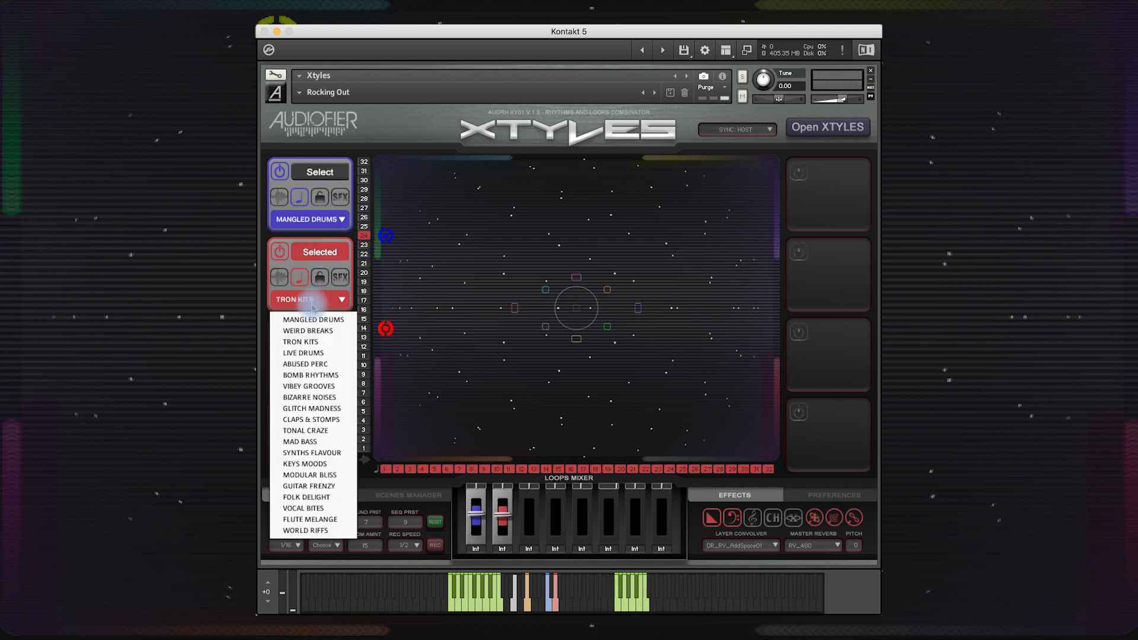
left_click(311, 464)
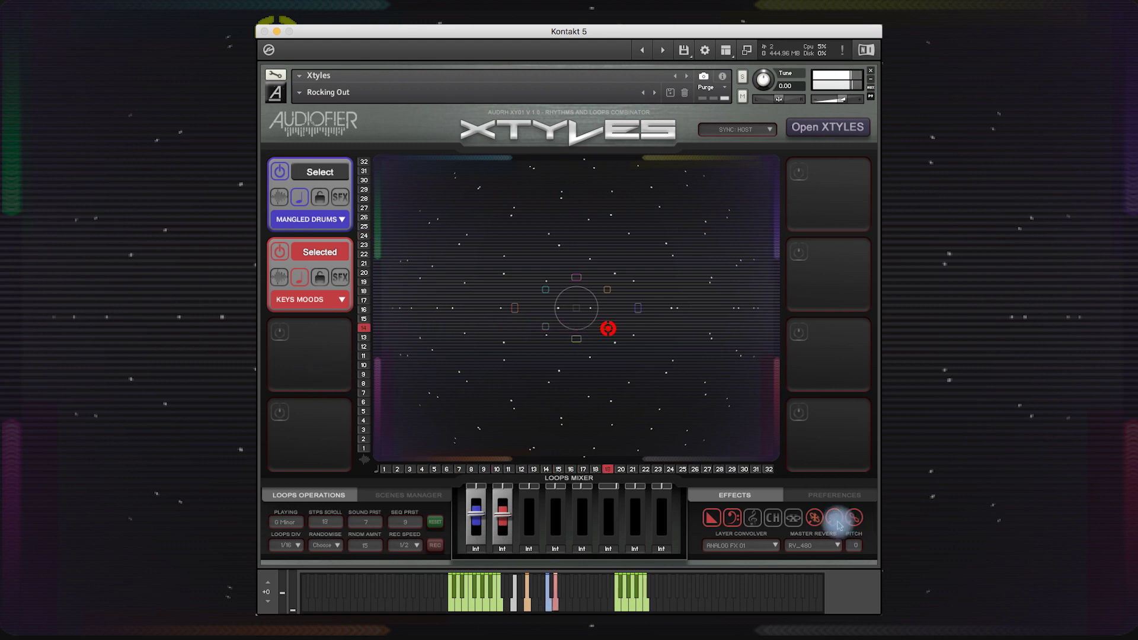
left_click(364, 246)
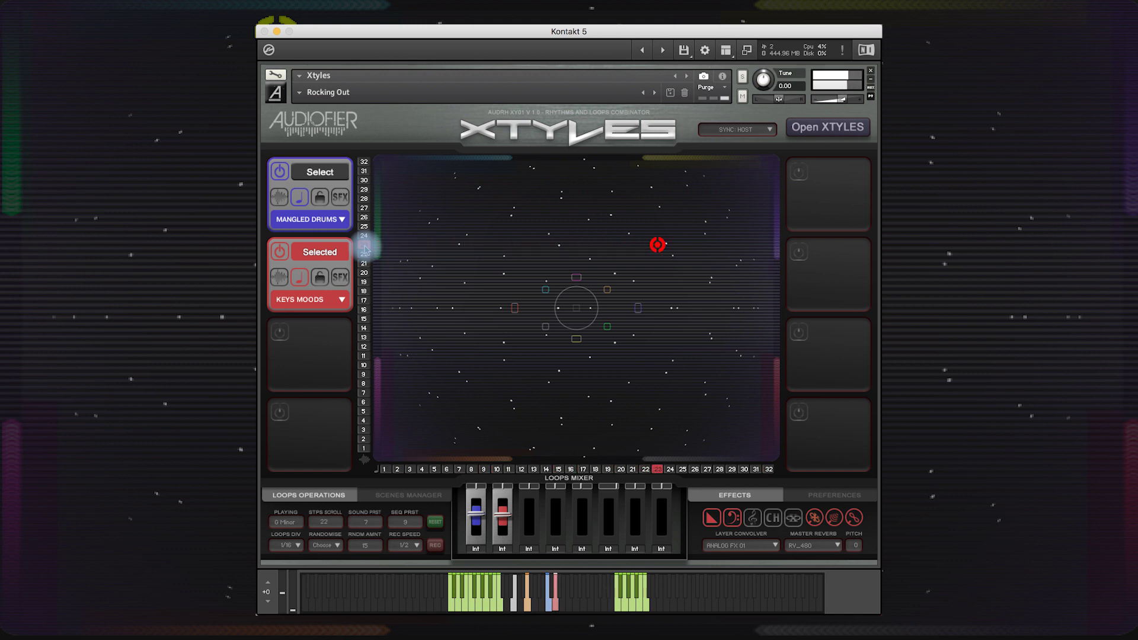
- Turn off the first effect and the bass-clef effect on the Keys Moods layer, and reselect that layer
left_click(713, 519)
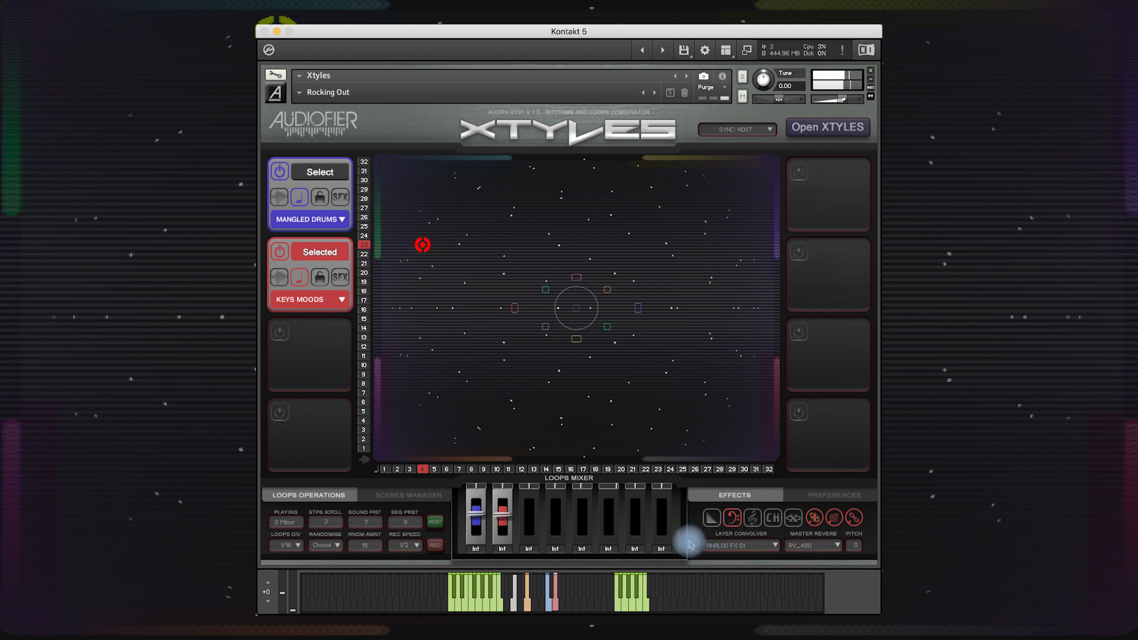
left_click(732, 518)
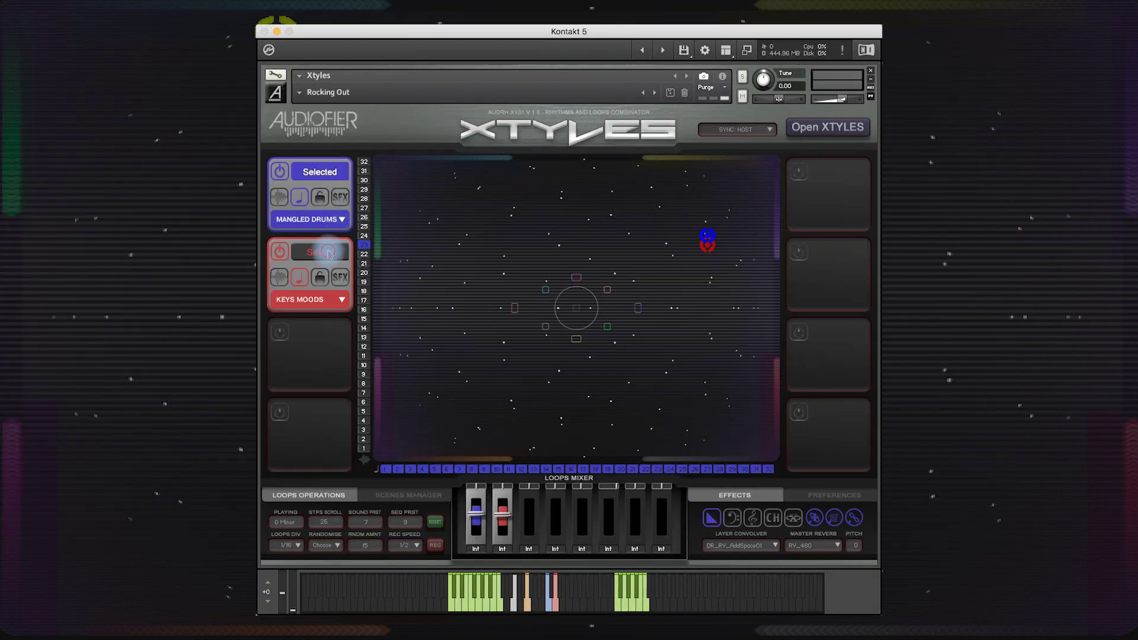
left_click(329, 252)
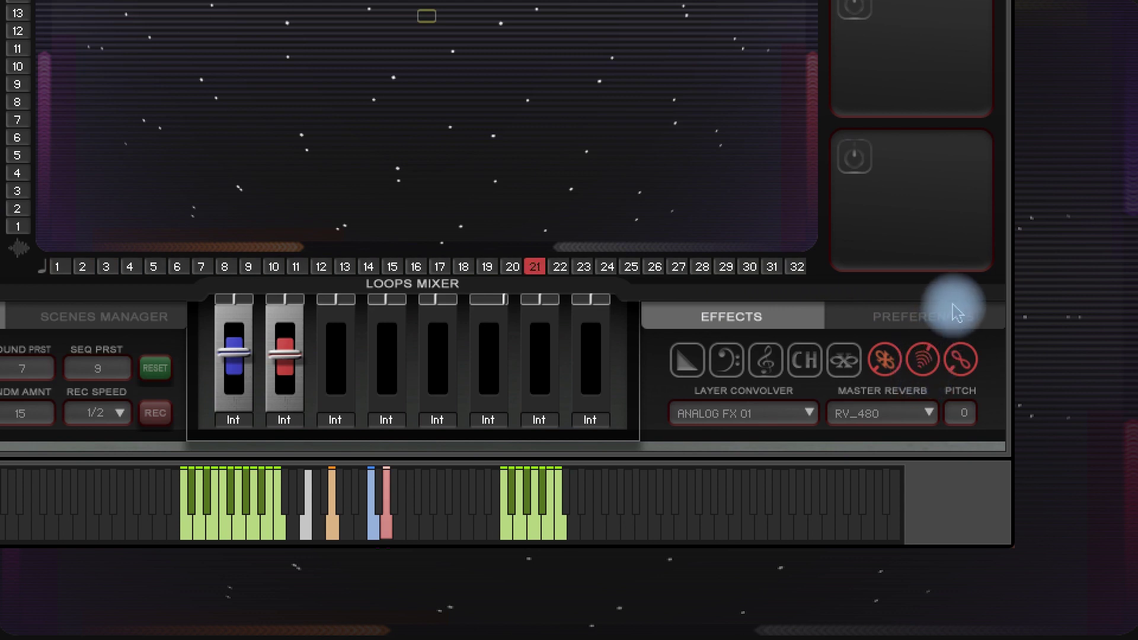
- Look through the master reverb and layer convolver choices available for the Keys Moods layer
left_click(931, 361)
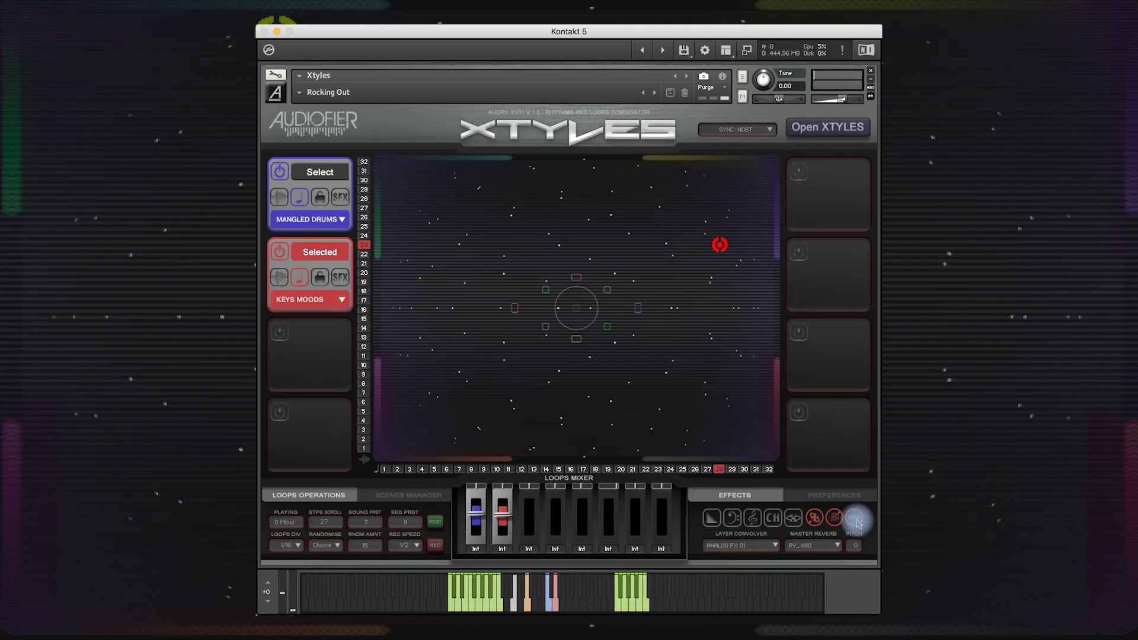
left_click(821, 548)
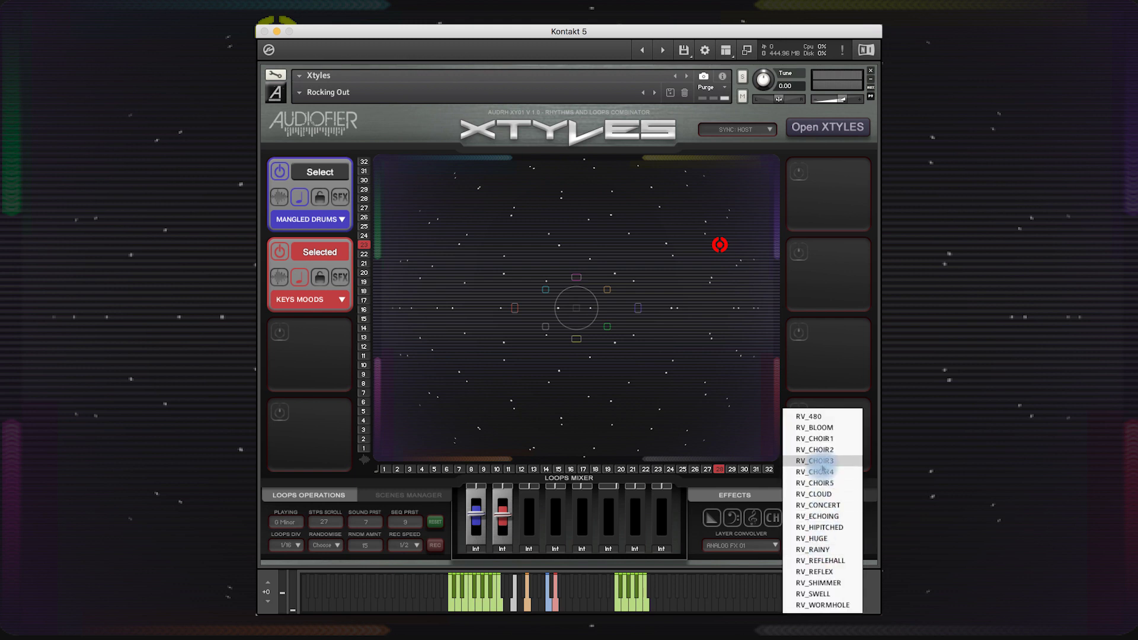
key("Escape")
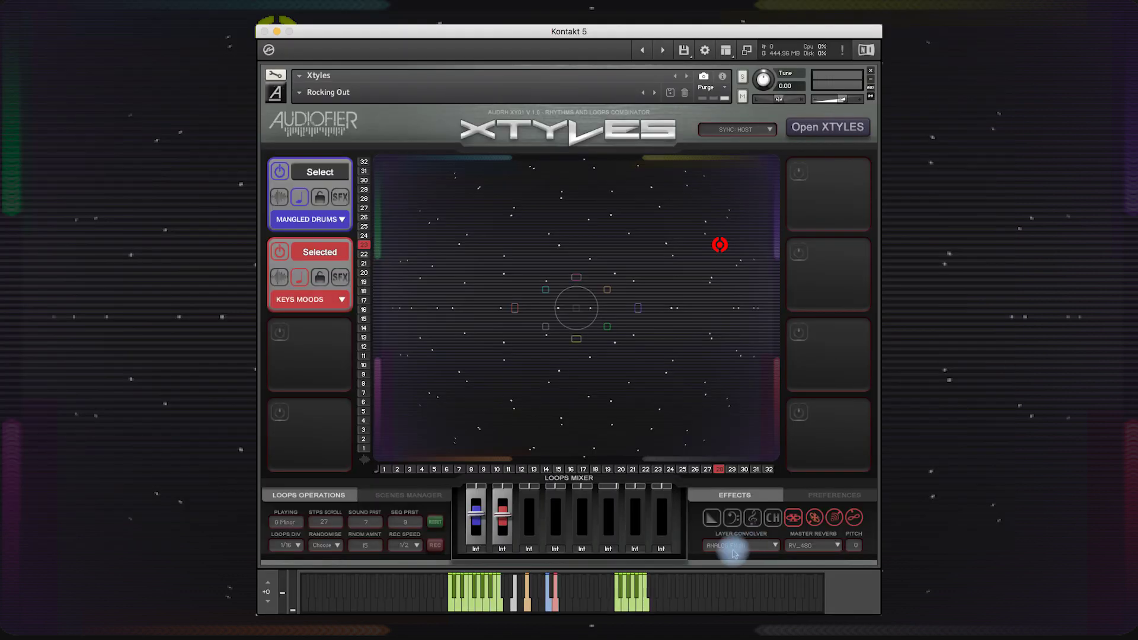
left_click(739, 413)
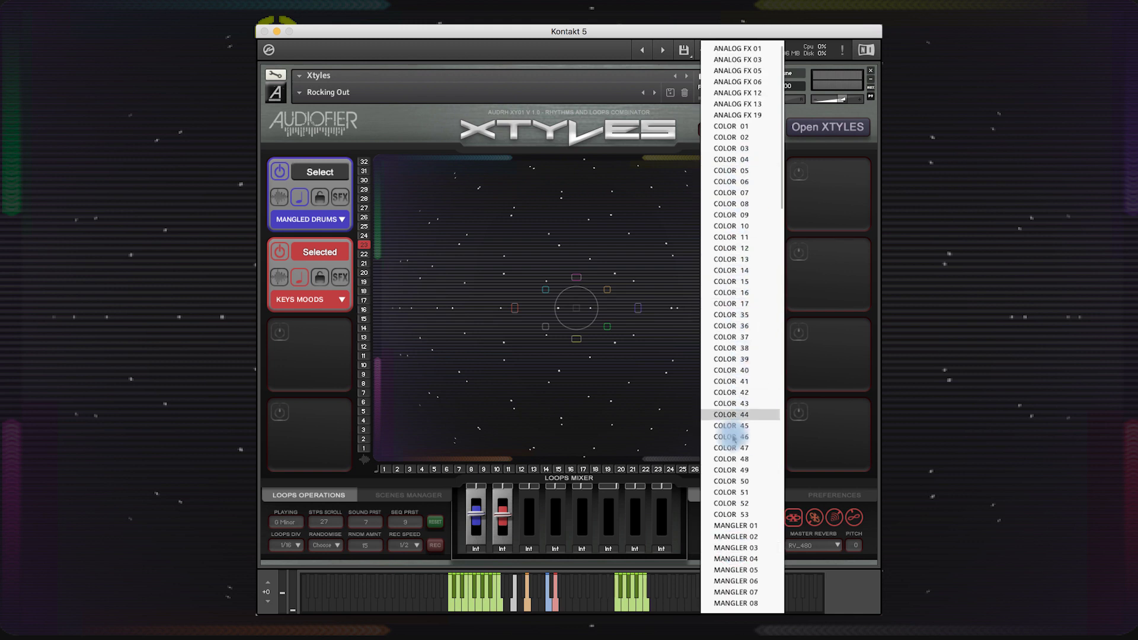
scroll(730, 436, "down", 3)
left_click(689, 123)
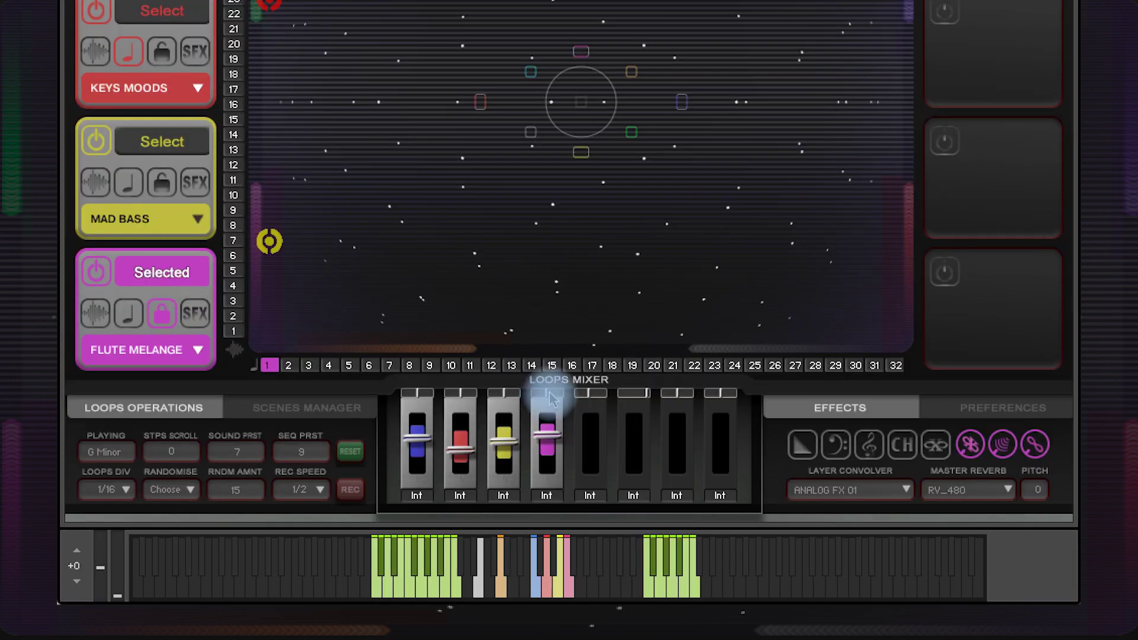
- Open the Xtyles page and apply the Organic factory Xtyle twice to generate new layer combinations
left_click(546, 496)
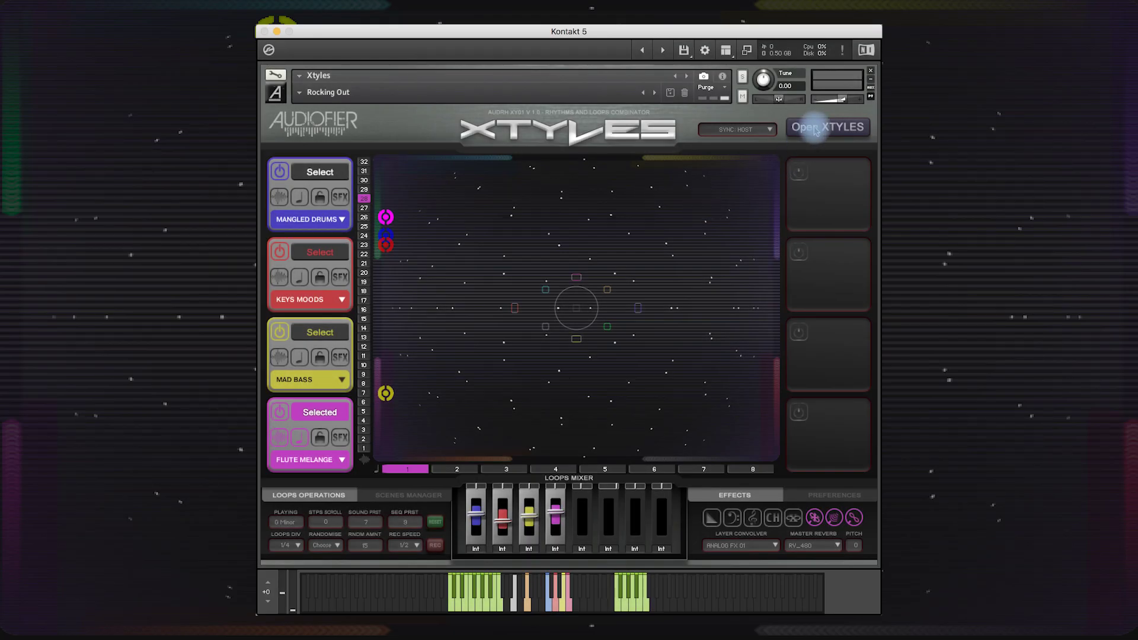
left_click(816, 131)
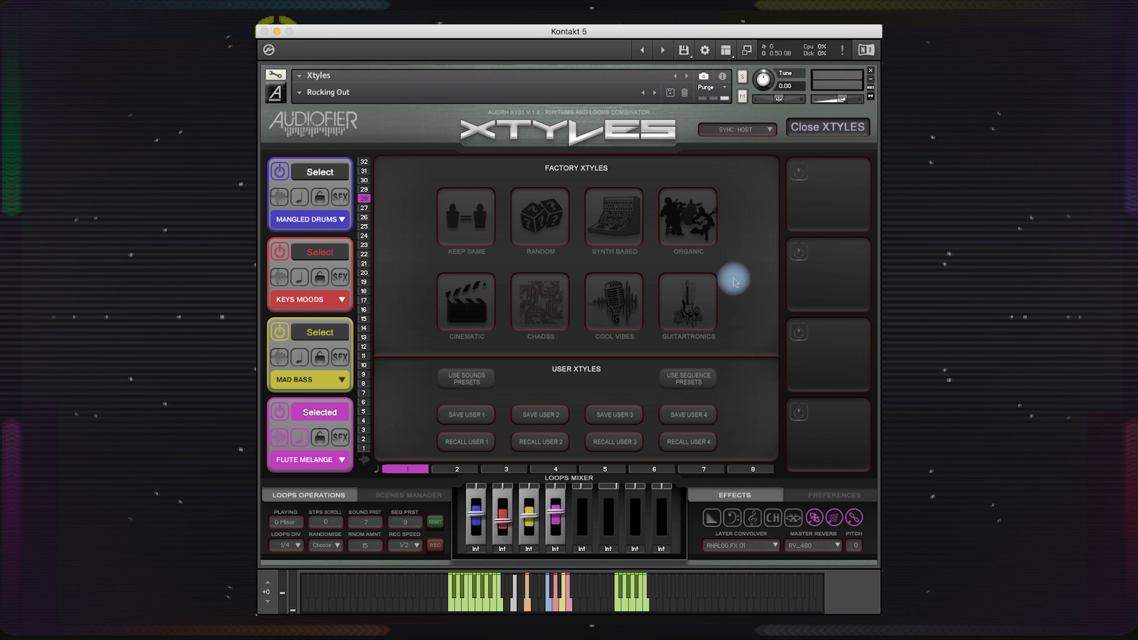
left_click(698, 224)
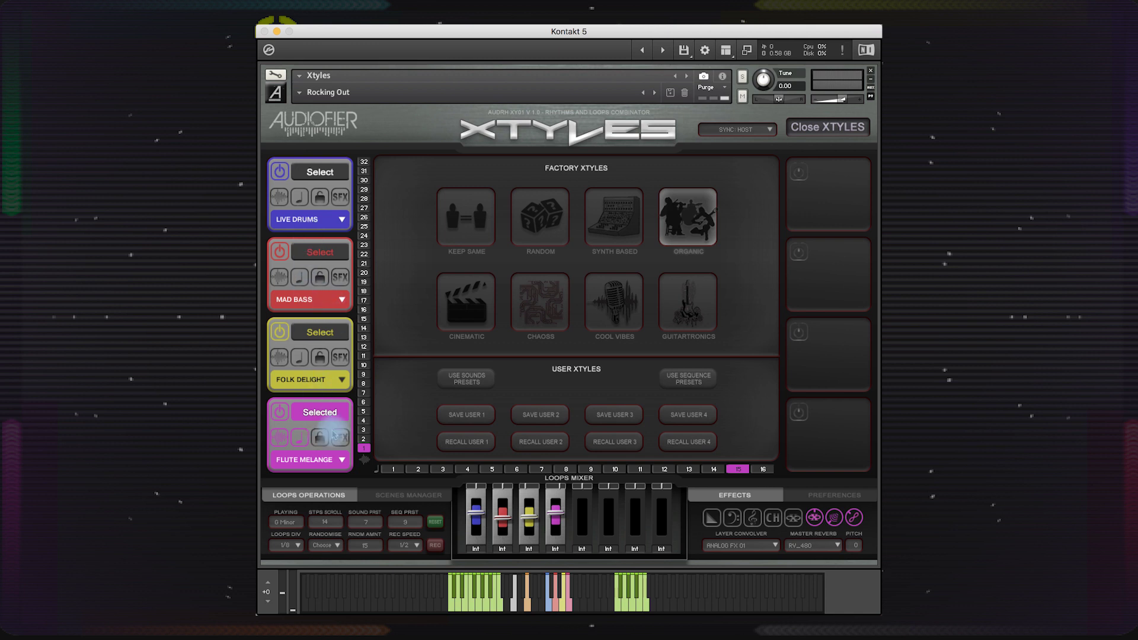
left_click(701, 231)
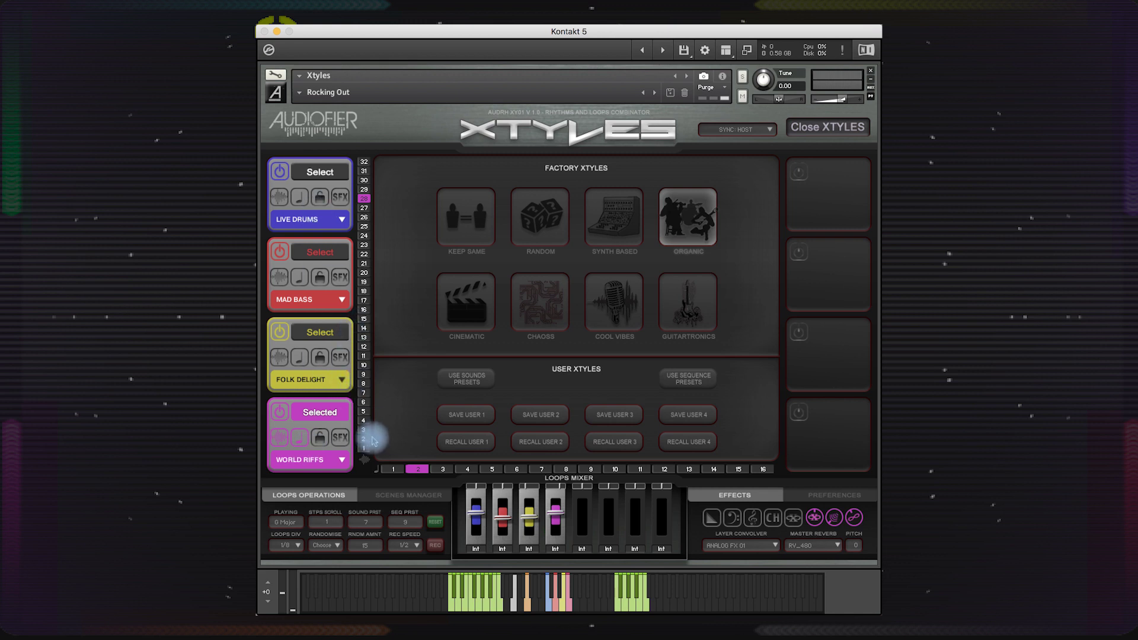
- Change the Folk Delight layer's category to Keys Moods
left_click(332, 382)
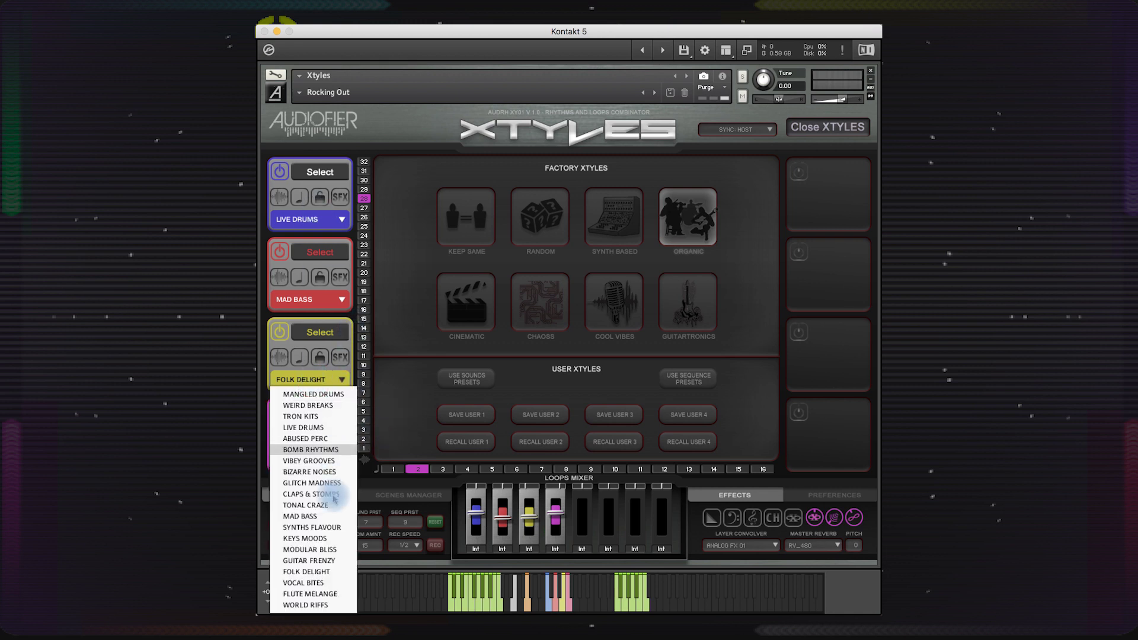
left_click(307, 538)
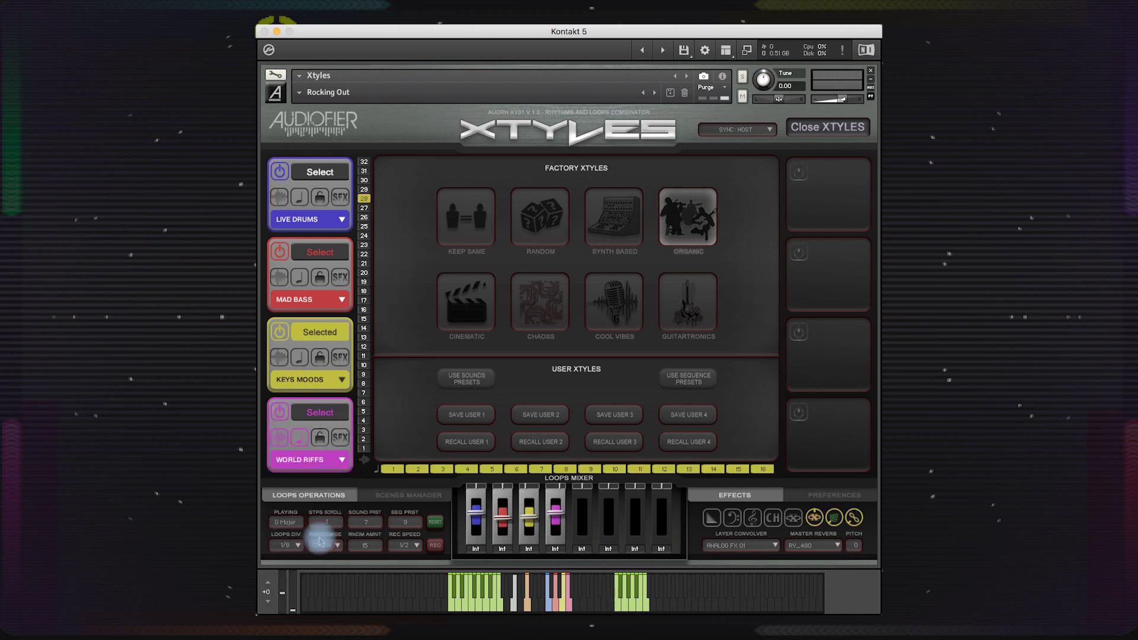
left_click(363, 300)
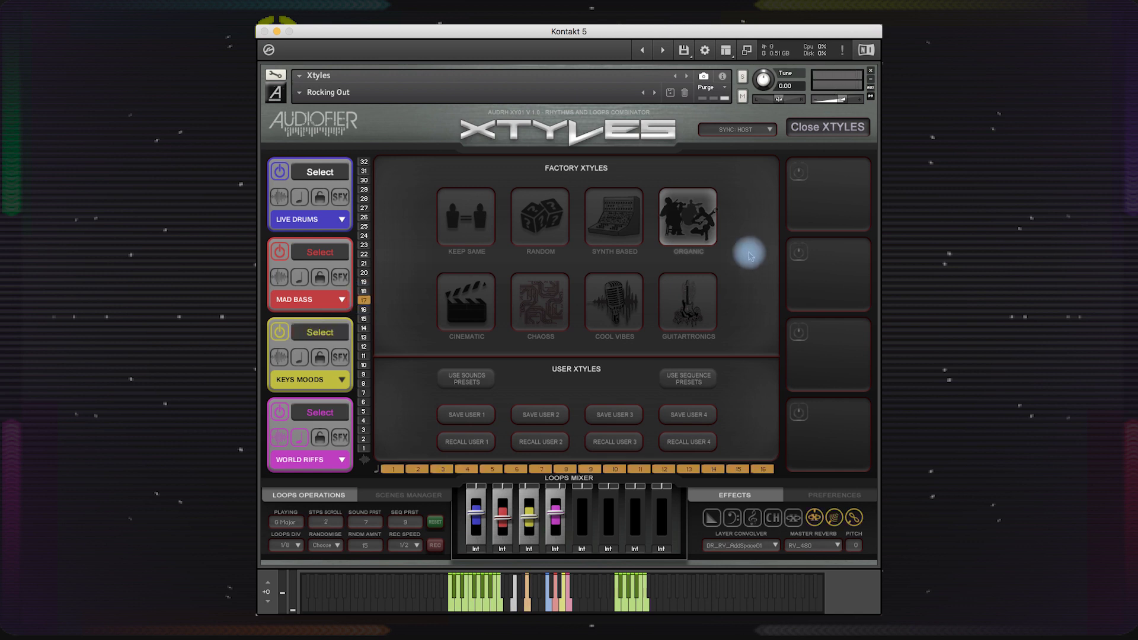
- Turn on the Abused Perc and Claps & Stomps layers, and change the Claps & Stomps category to Tonal Craze
left_click(798, 172)
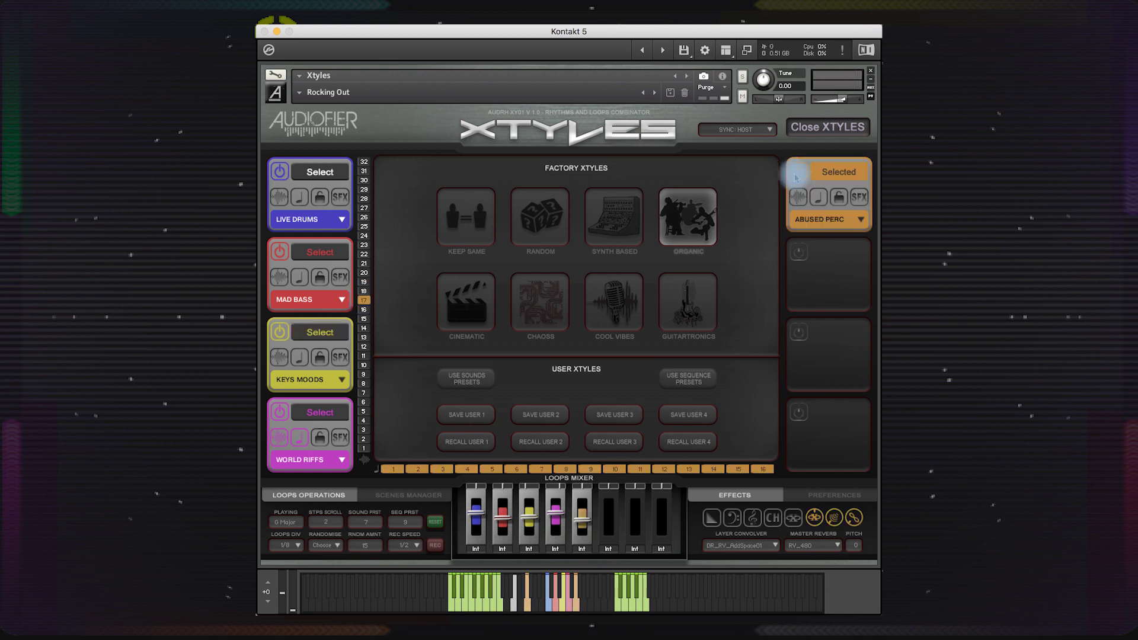
left_click(798, 252)
left_click(797, 299)
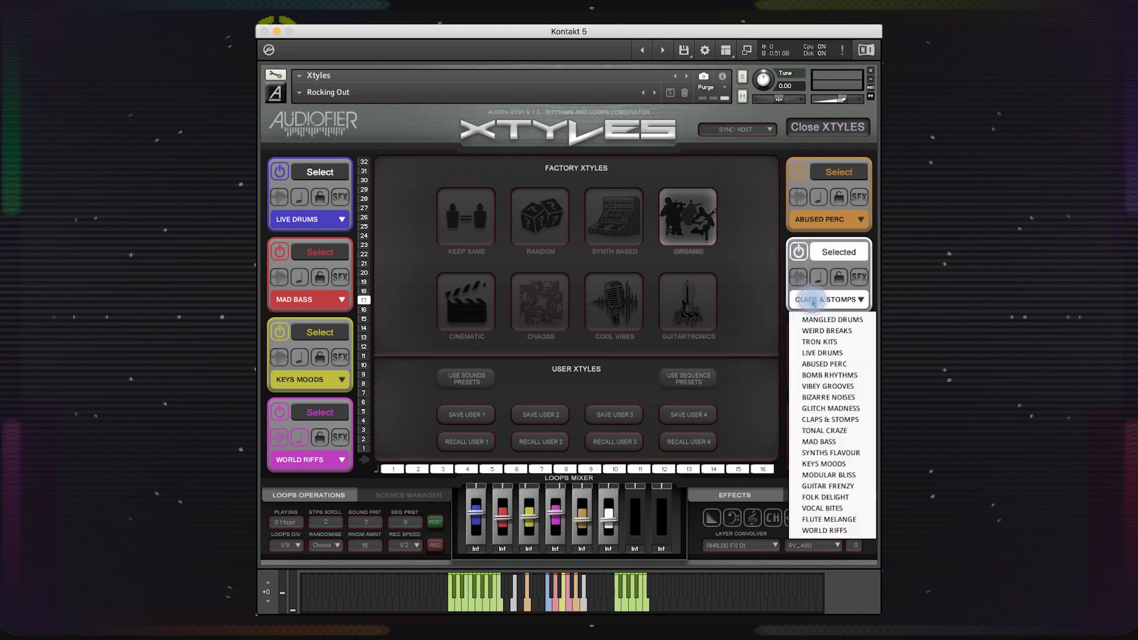
left_click(817, 431)
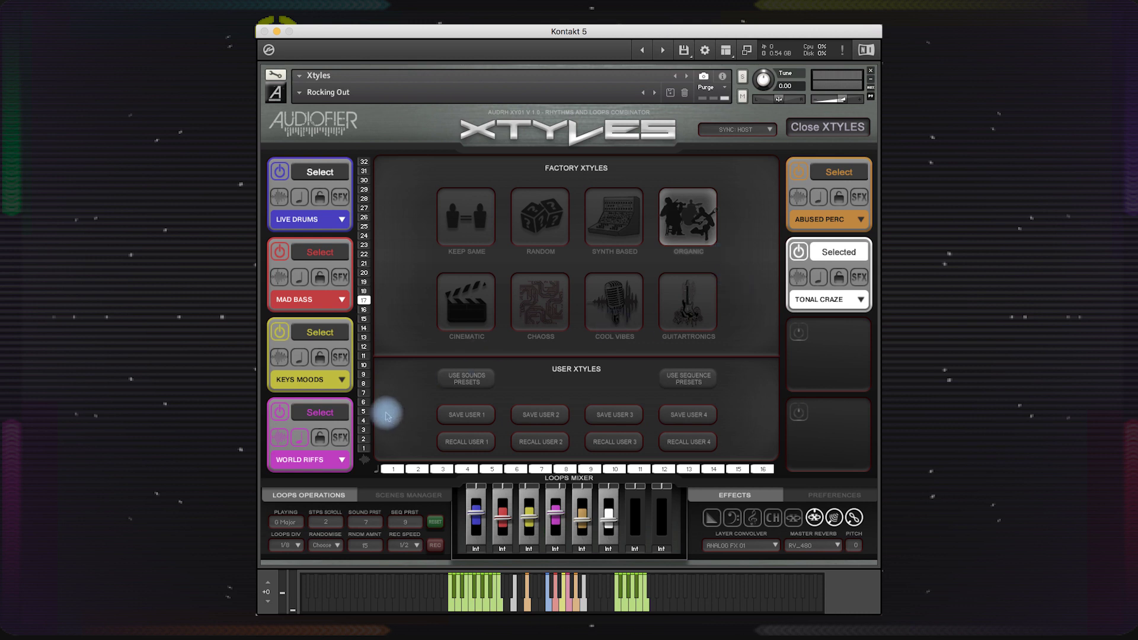
- Save the current layer setup as User 1 and close the Xtyles page
left_click(464, 414)
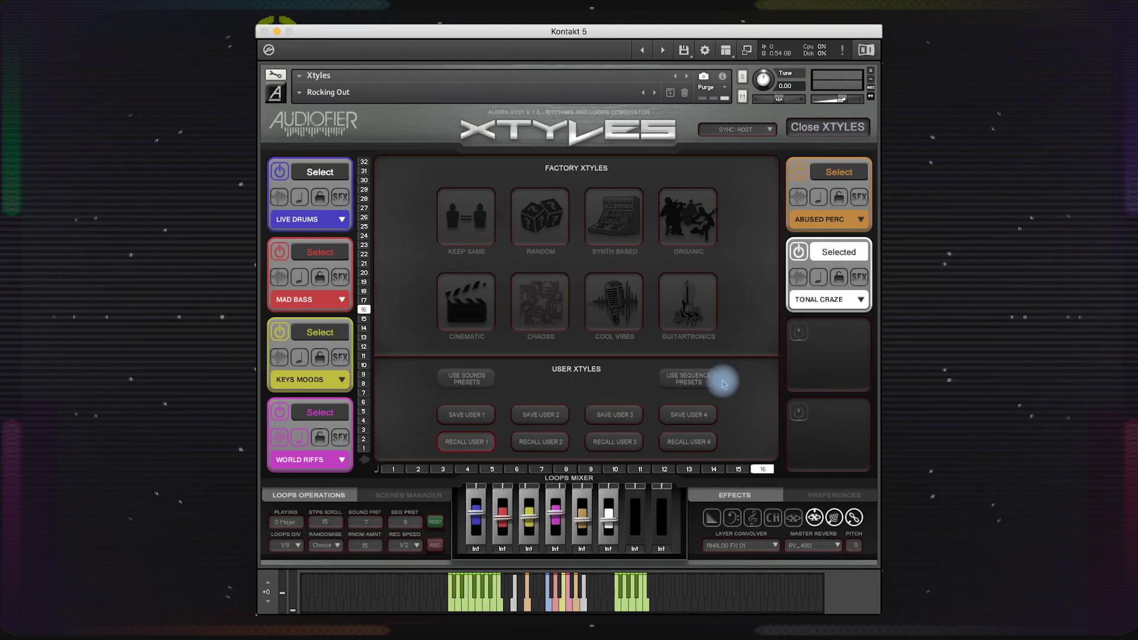
left_click(805, 127)
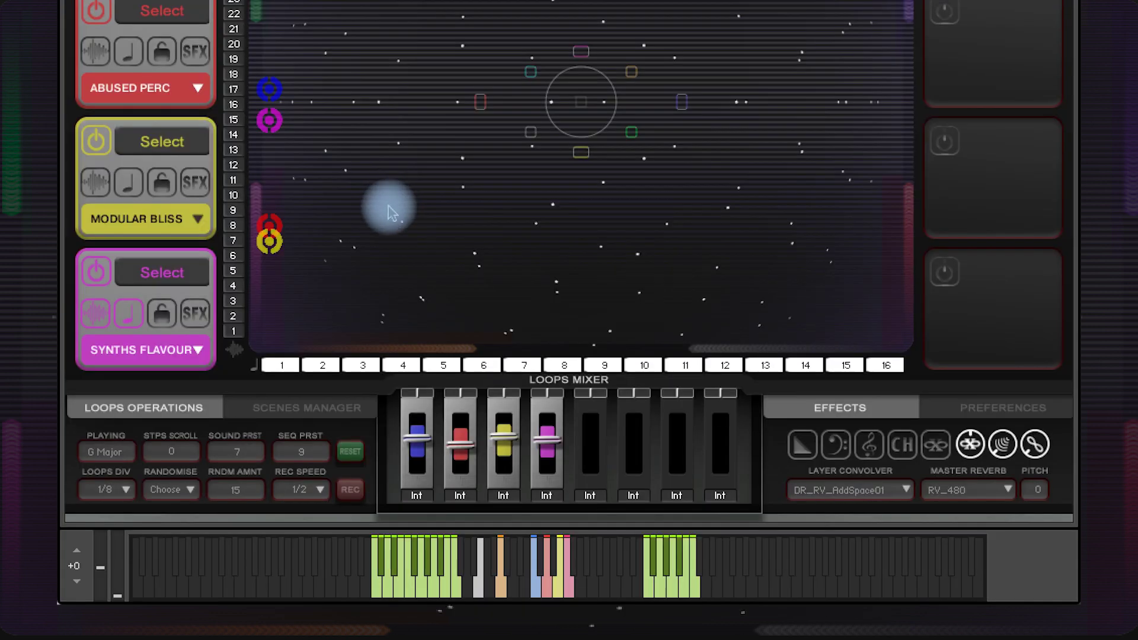
- Select the Synths Flavour layer, set the sequence preset to 8 and reset the steps
left_click(321, 415)
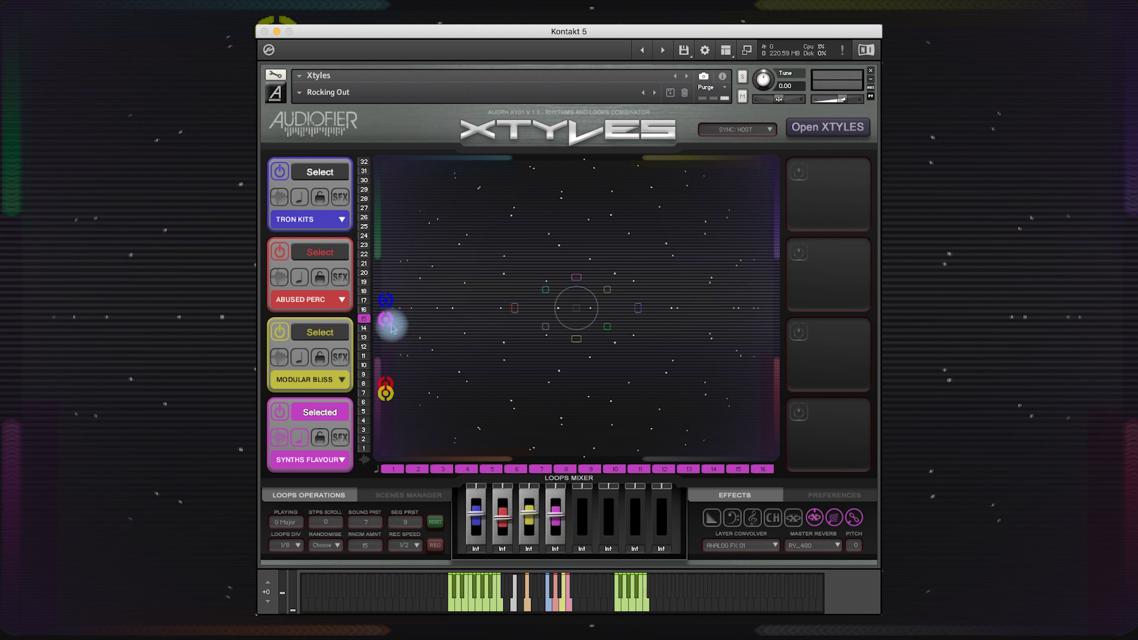
left_click_drag(393, 329, 739, 328)
left_click(405, 521)
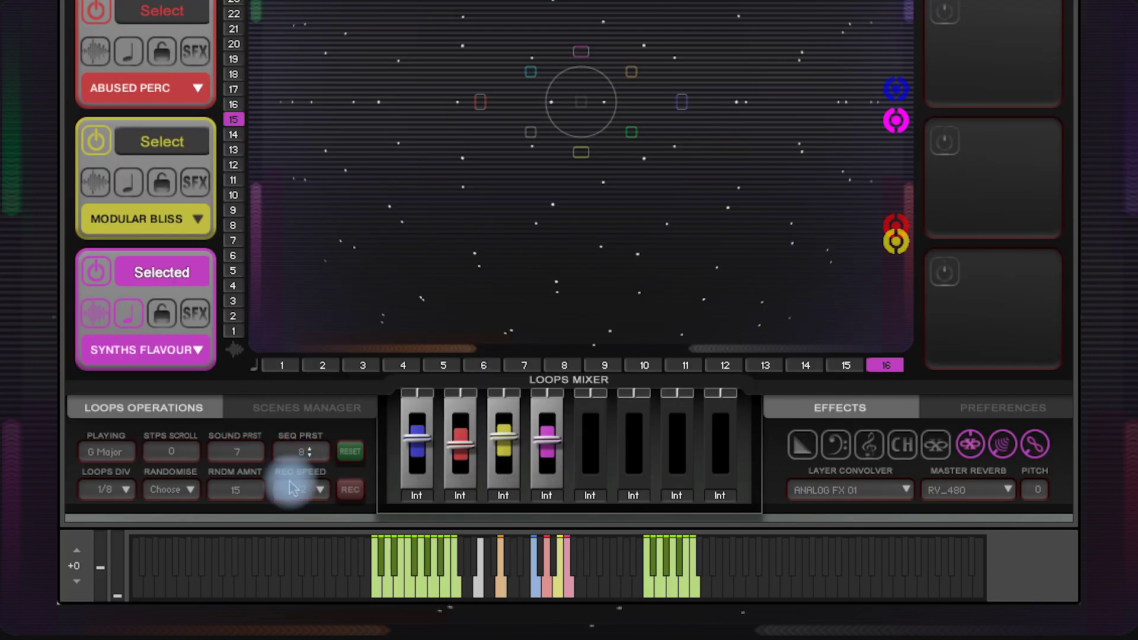
left_click_drag(292, 487, 300, 452)
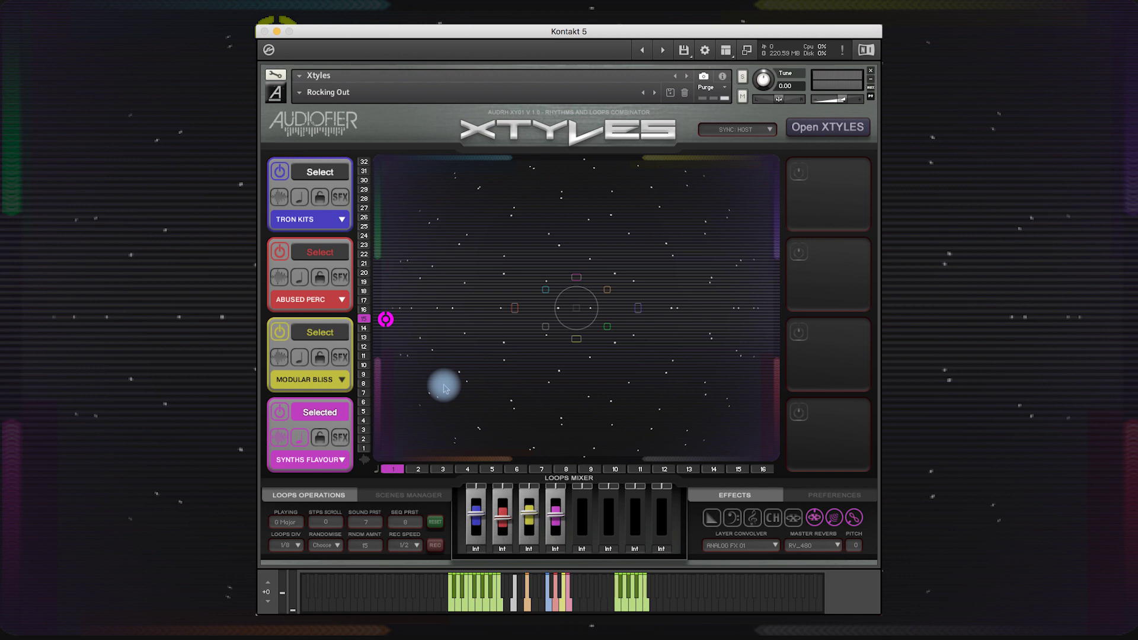
left_click(435, 521)
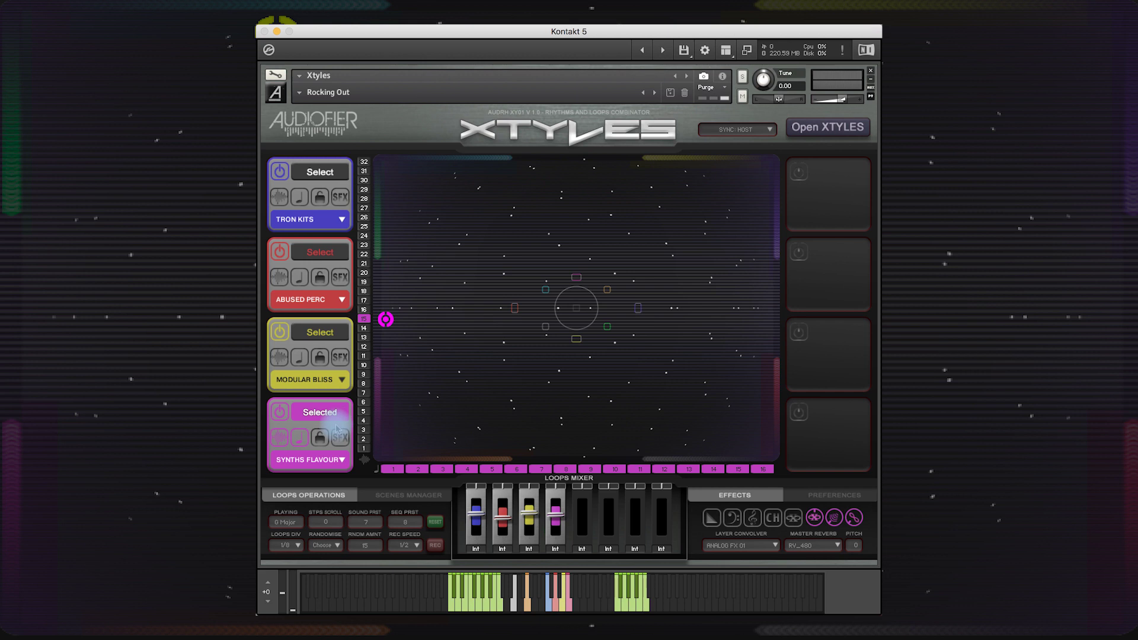
- Assign loop 11 to the Synths Flavour layer and try other sound presets on it
left_click(364, 356)
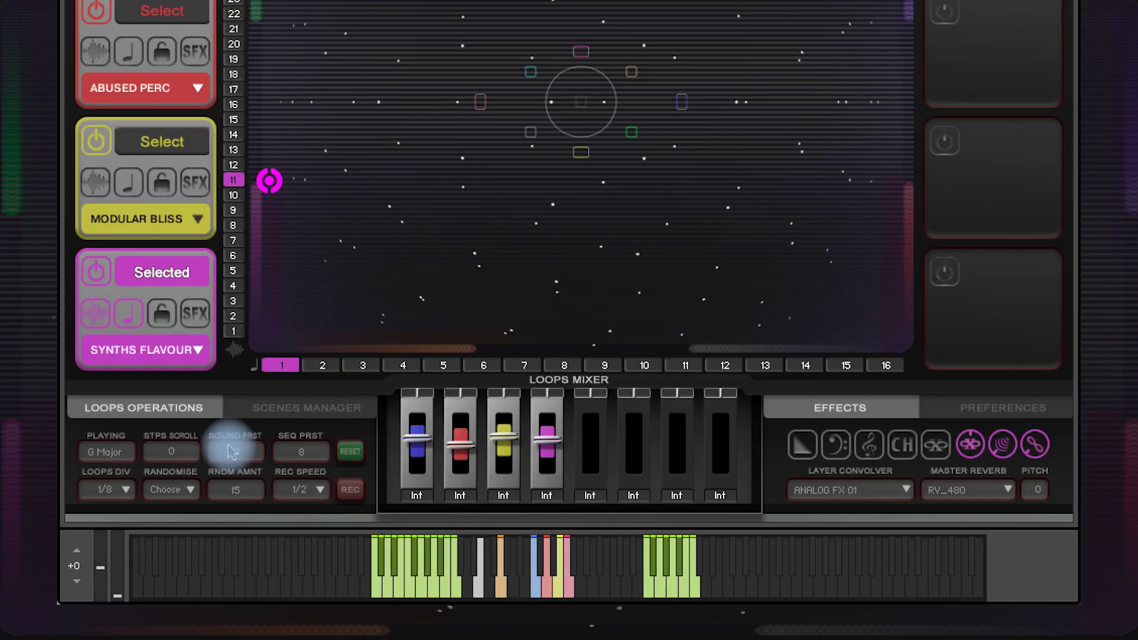
left_click_drag(360, 517, 360, 542)
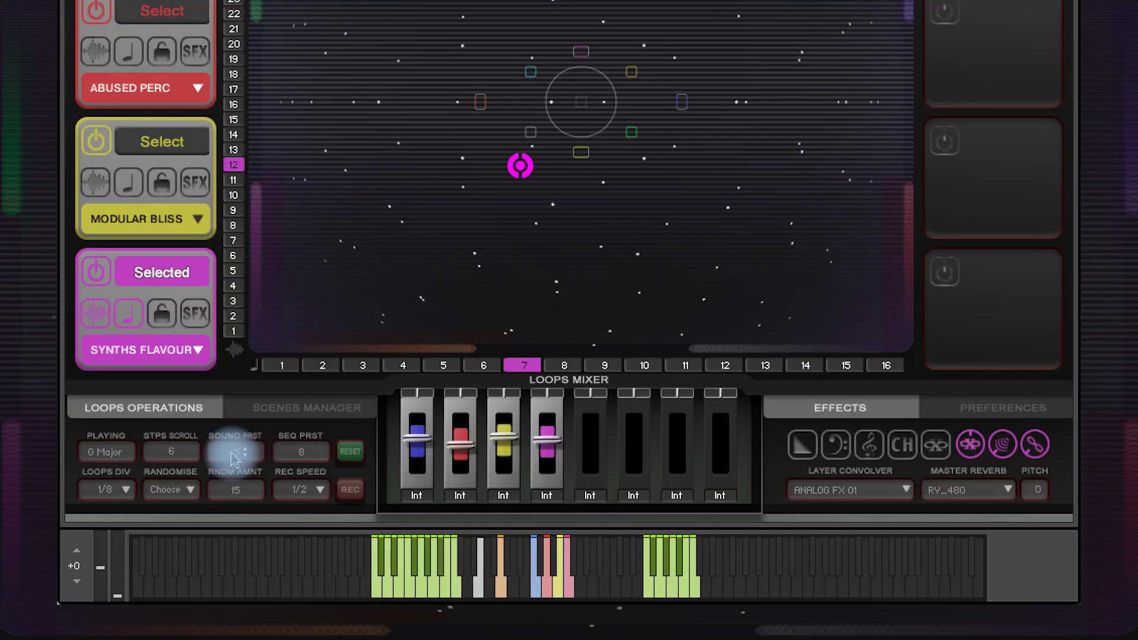
left_click_drag(233, 459, 266, 305)
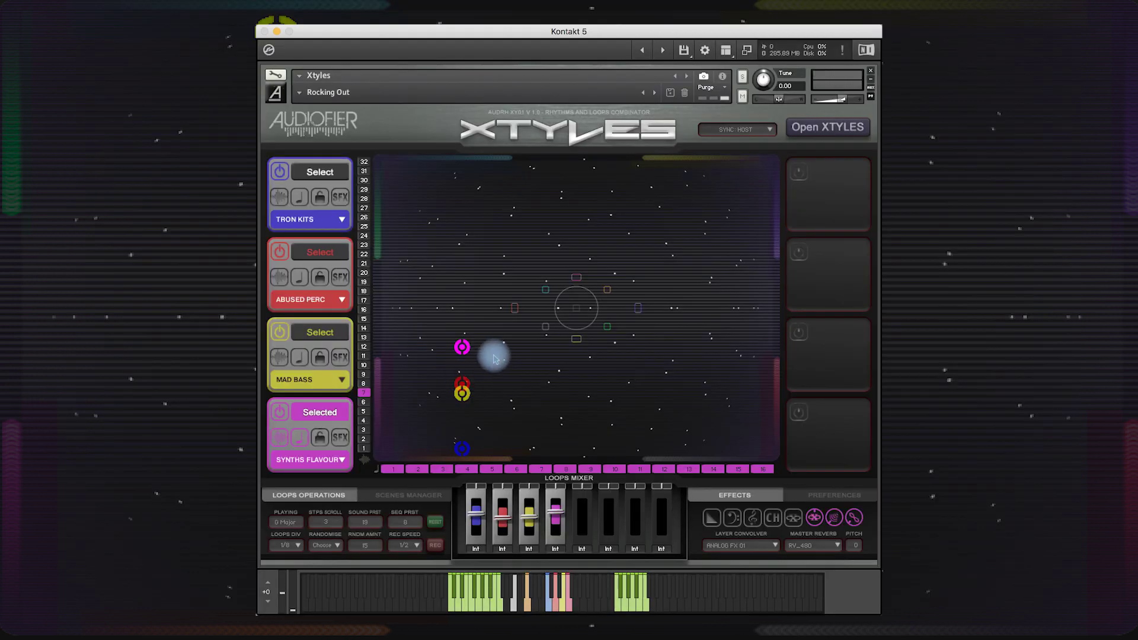
left_click(365, 534)
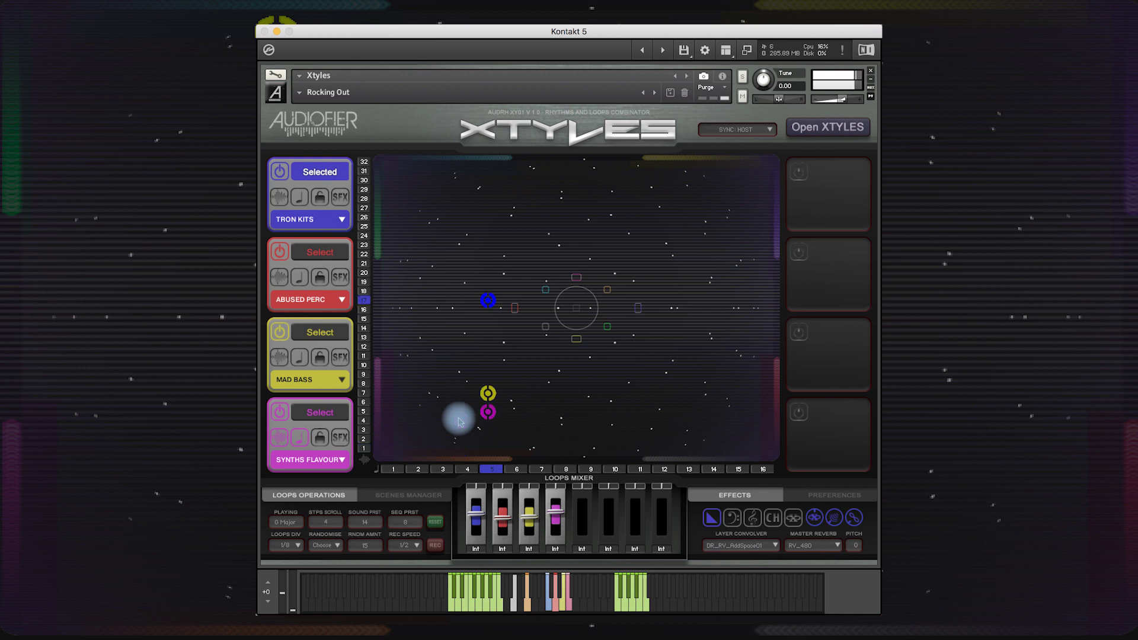
- Select the Tron Kits, Abused Perc, Mad Bass and Synths Flavour layers in turn, setting the Abused Perc sound preset to 5
left_click(333, 173)
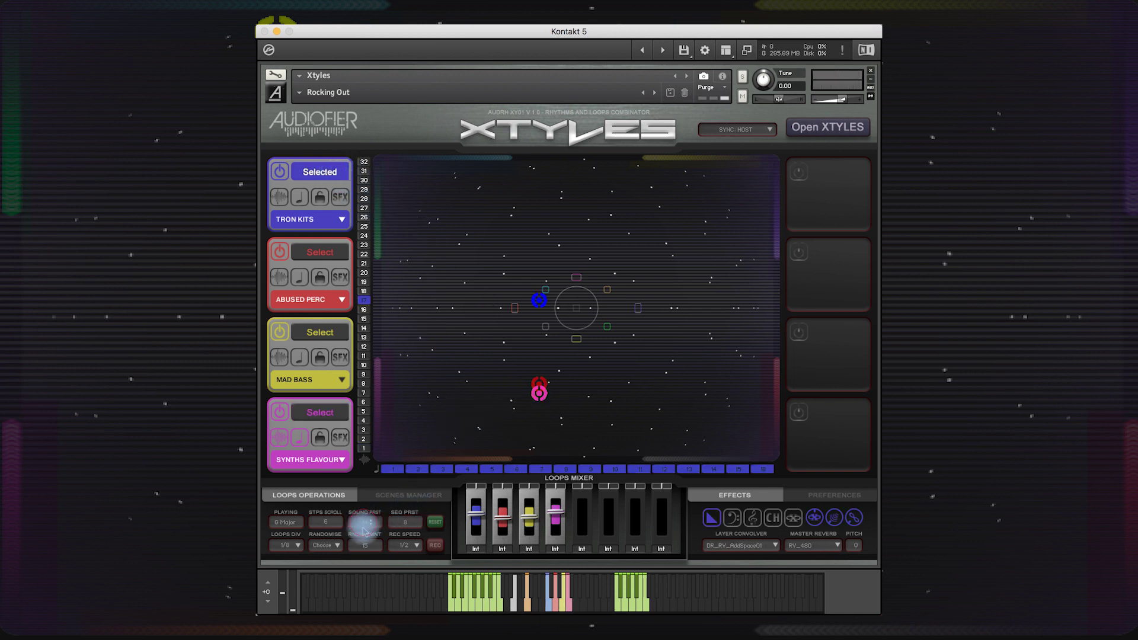
left_click(323, 252)
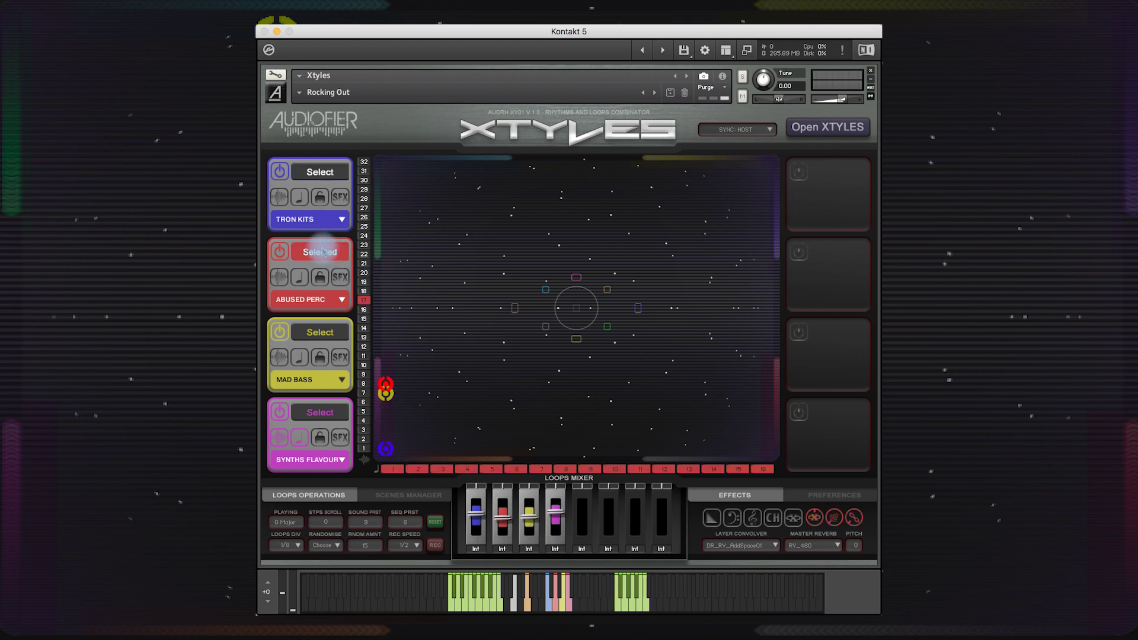
left_click_drag(365, 521, 361, 548)
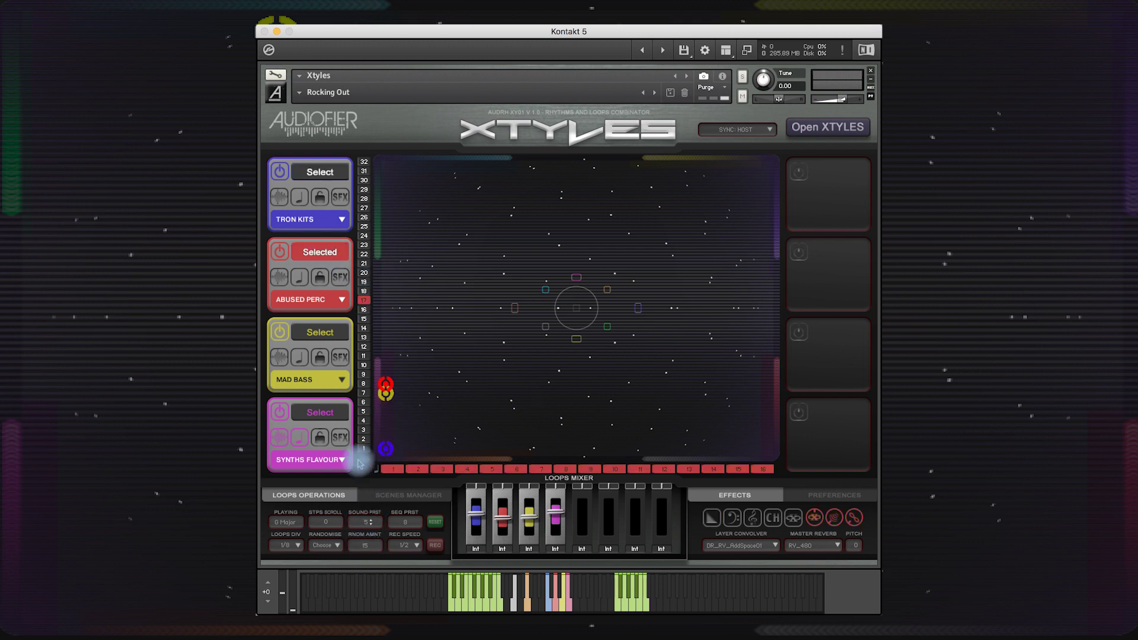
left_click(322, 333)
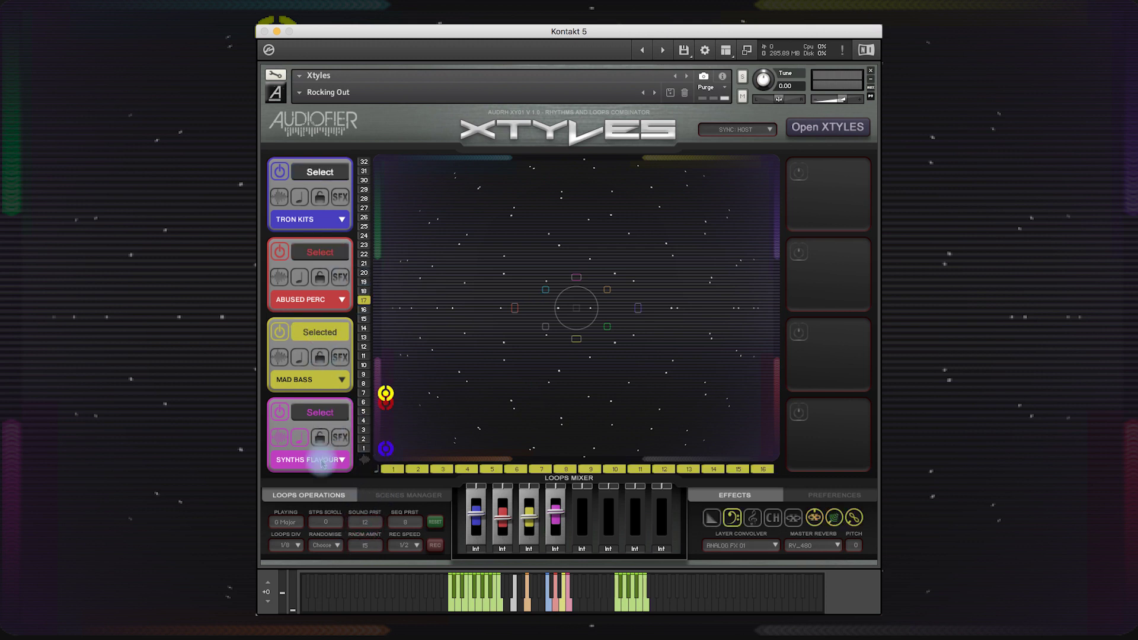
left_click(320, 411)
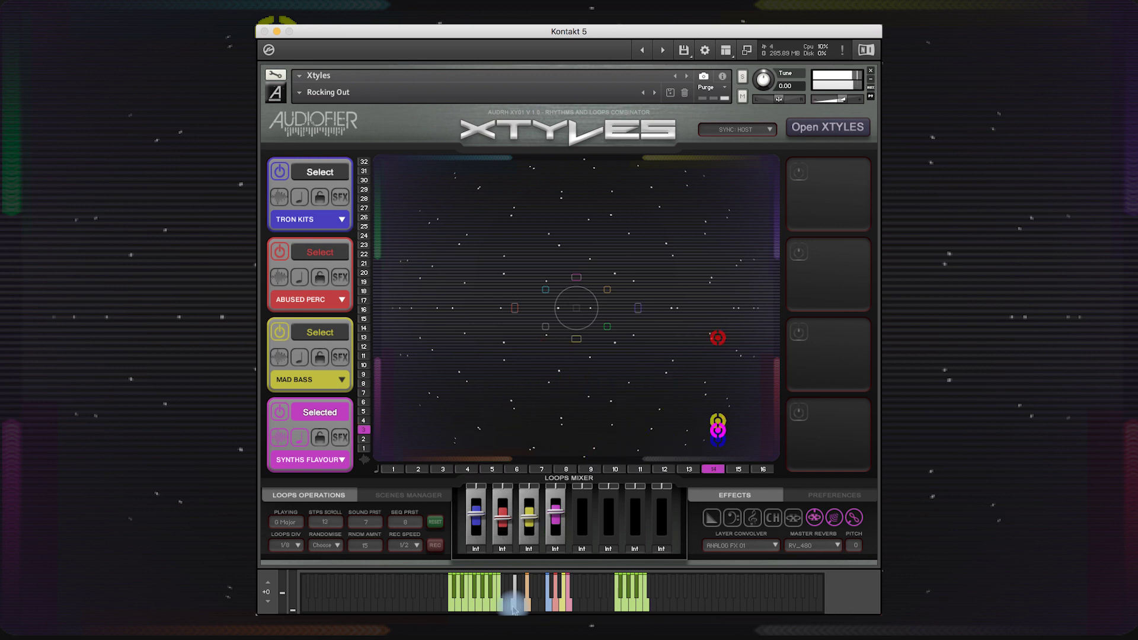
- Open the Xtyles page, enable the use of sounds and sequence presets, and save the setup as User 2
left_click(815, 127)
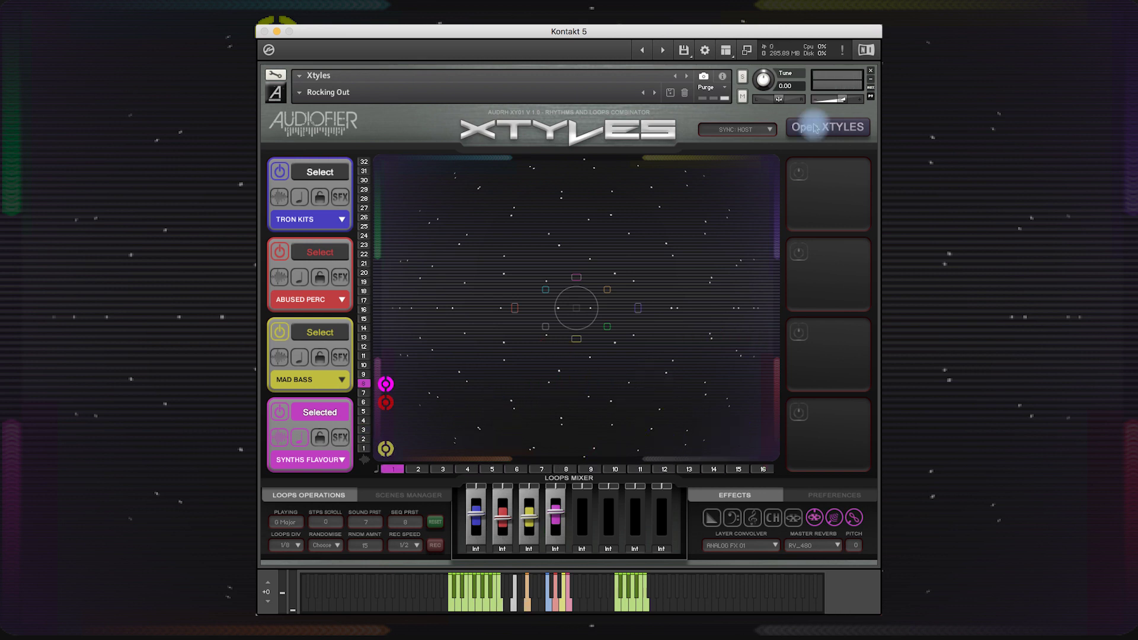
left_click(815, 127)
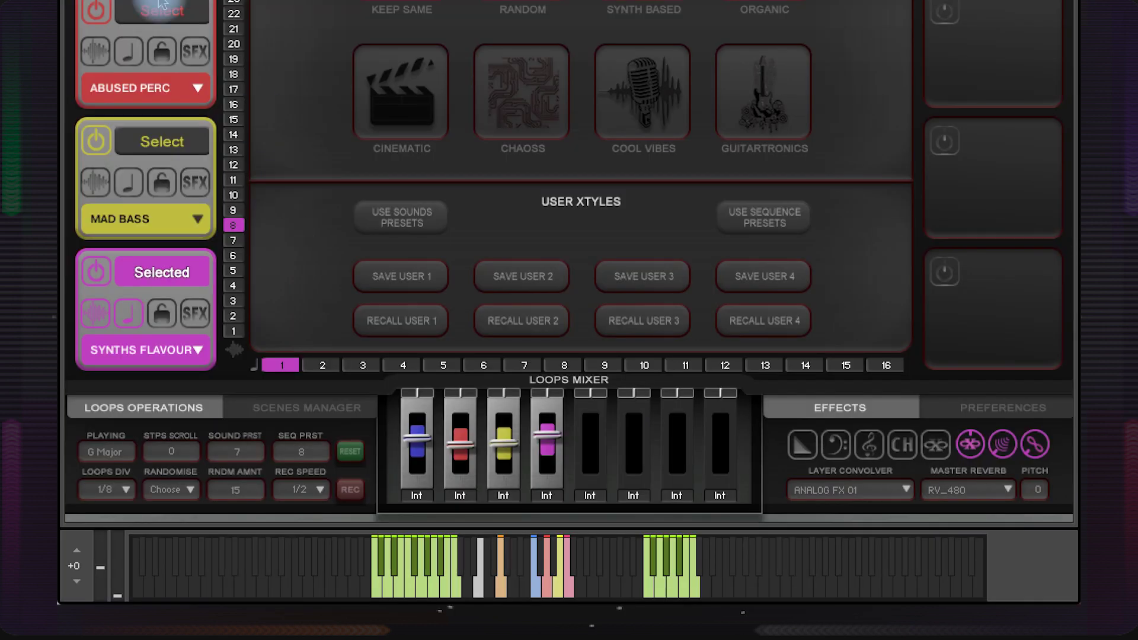
left_click(396, 217)
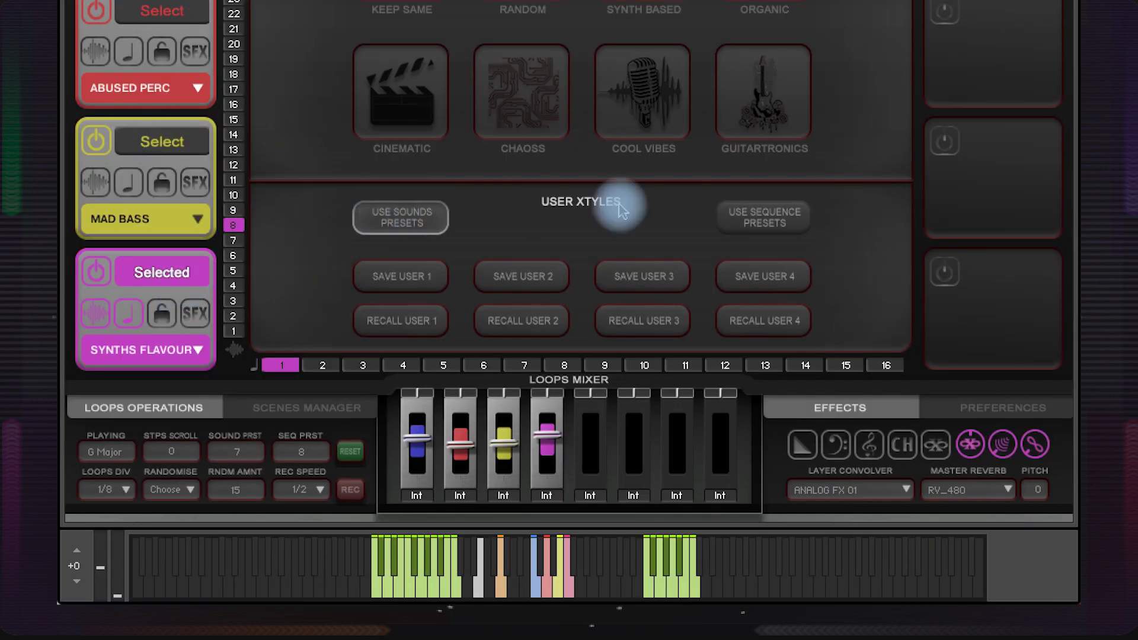
left_click(767, 218)
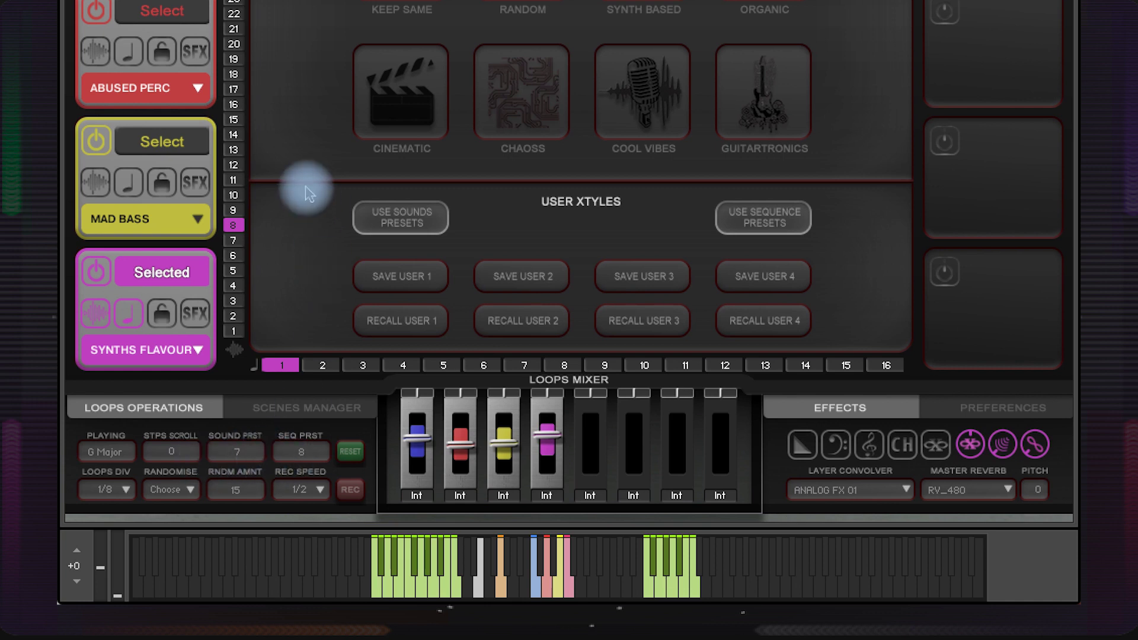
left_click(529, 278)
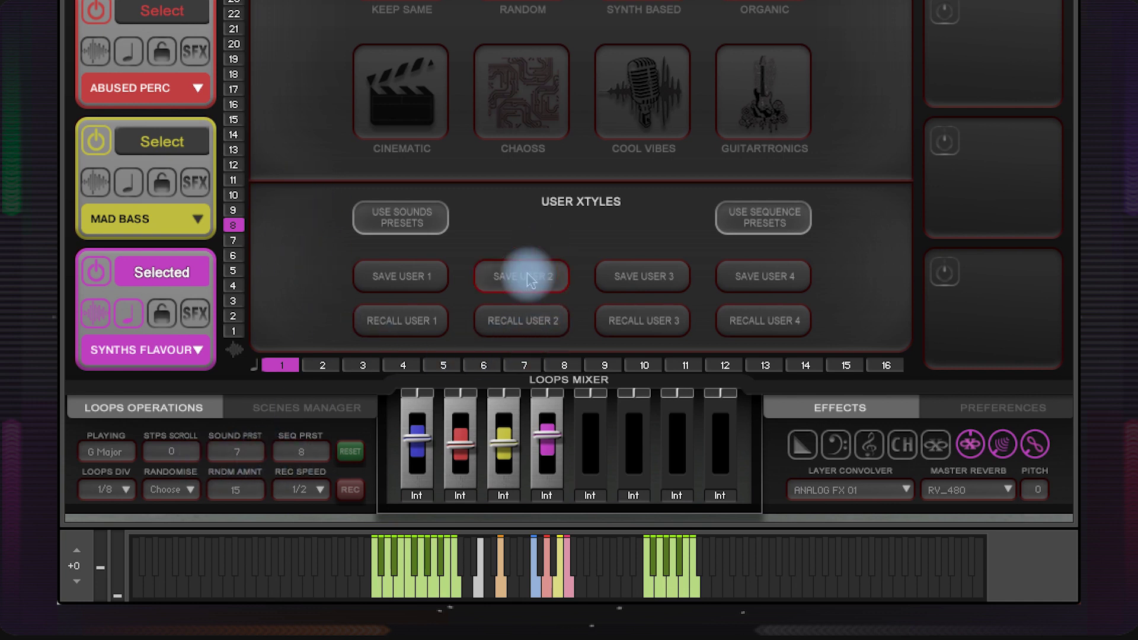
- Recall the User 2 Xtyle and stop the groove after listening to it
left_click(526, 331)
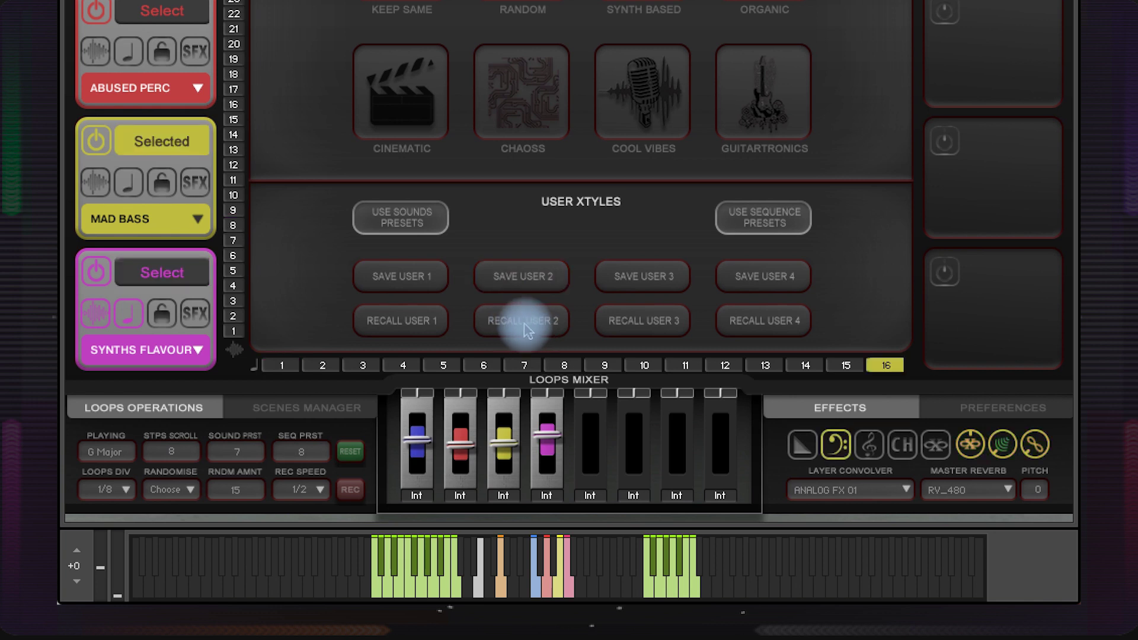
left_click(541, 323)
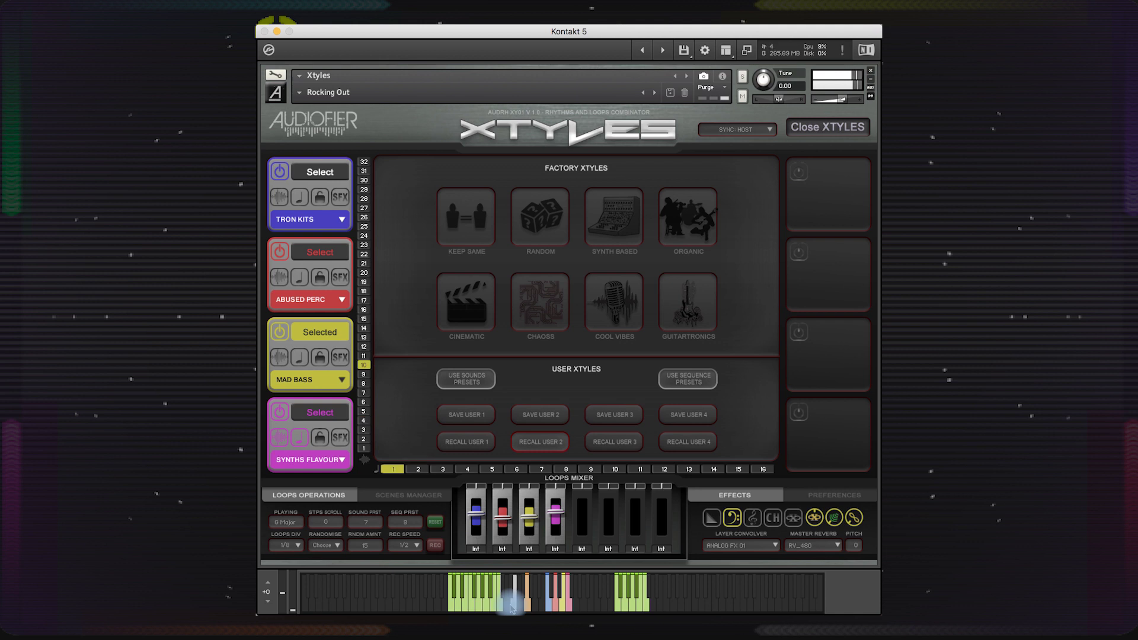
left_click(510, 607)
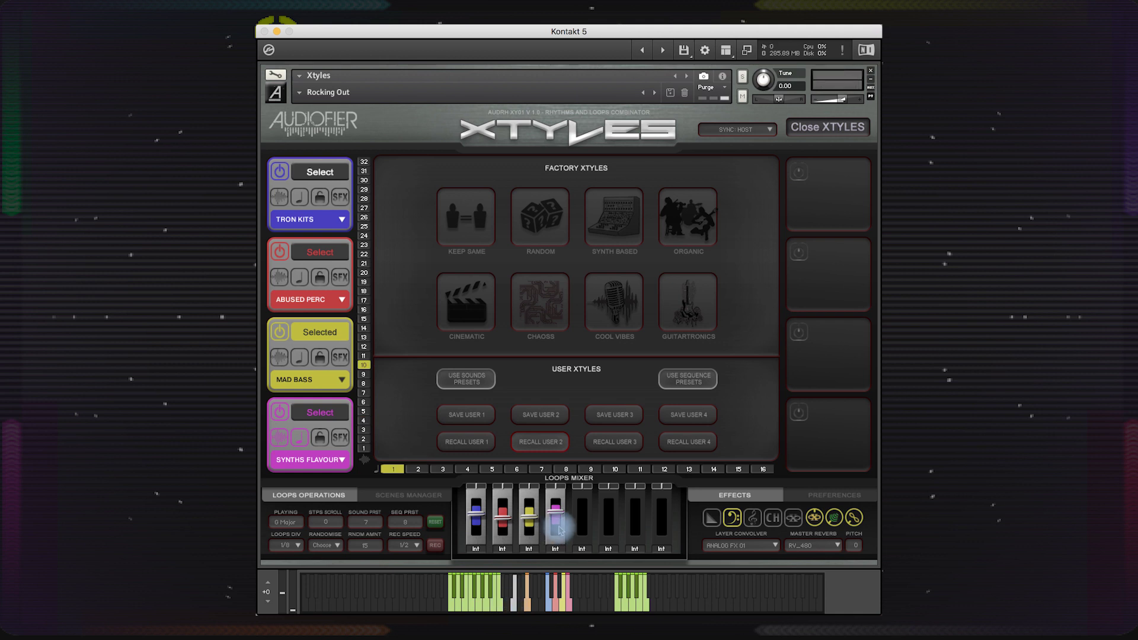
- Lower the Synths Flavour layer's mixer level, save the setup over User 2 and recall it
left_click(308, 413)
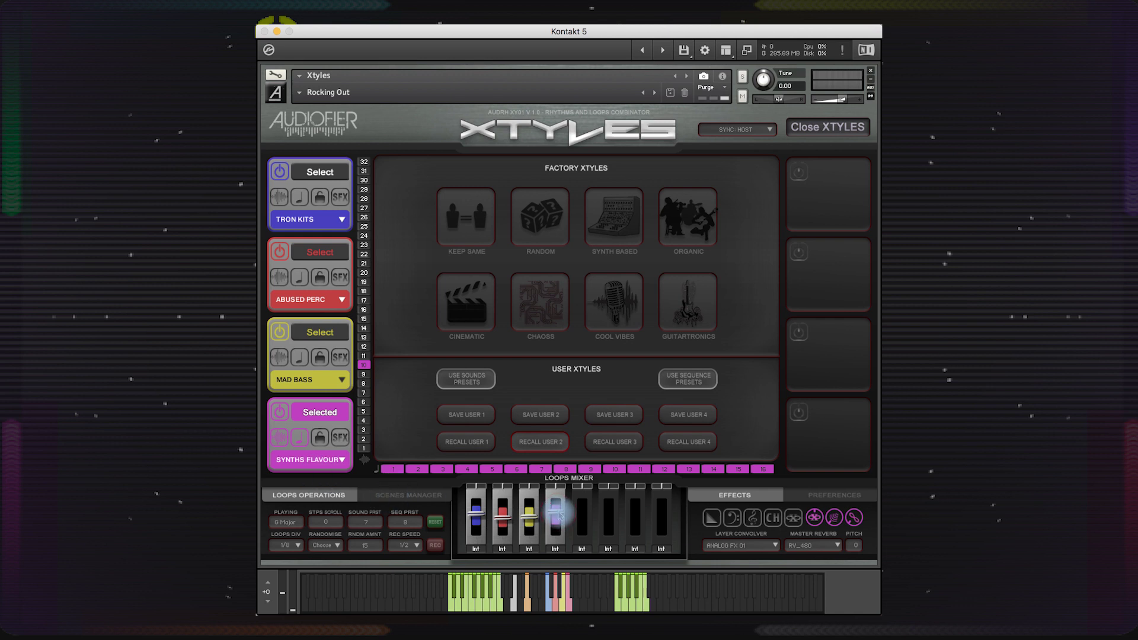
left_click_drag(558, 514, 559, 522)
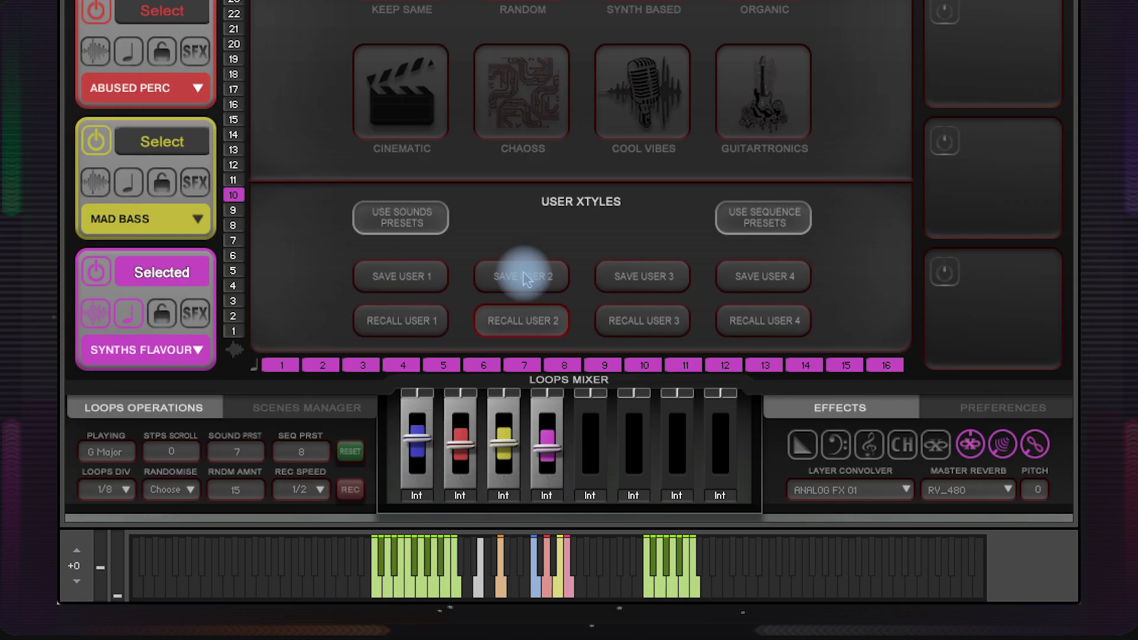
left_click(543, 416)
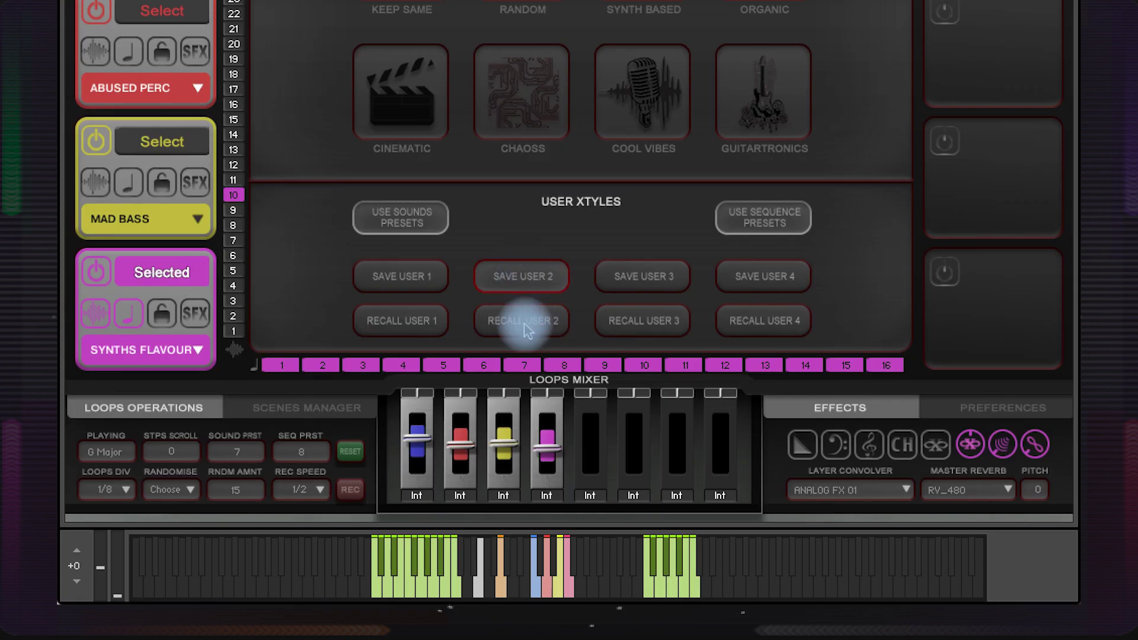
left_click(527, 326)
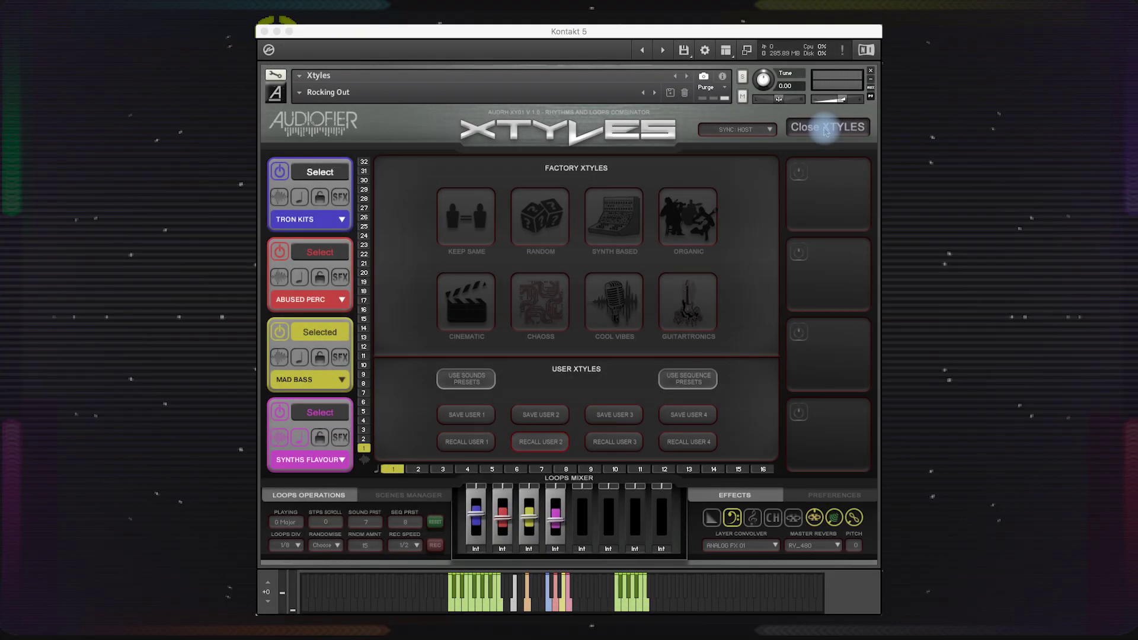
- Close the Xtyles page, select the Synths Flavour layer and scroll to step 6
left_click(826, 128)
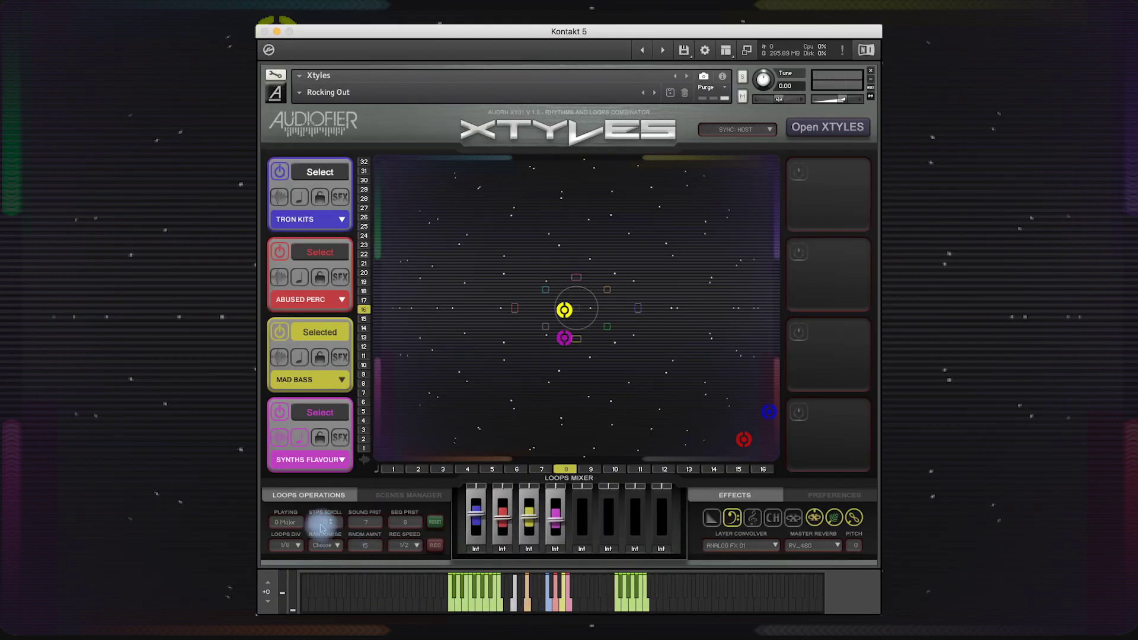
left_click(327, 516)
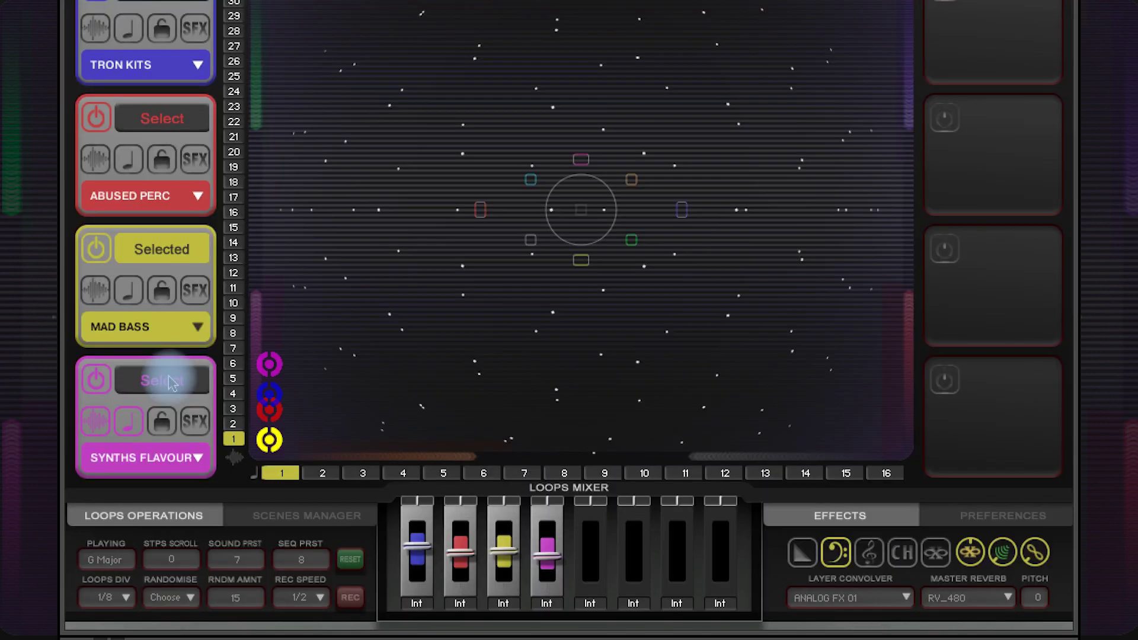
left_click(320, 412)
left_click_drag(174, 571, 197, 522)
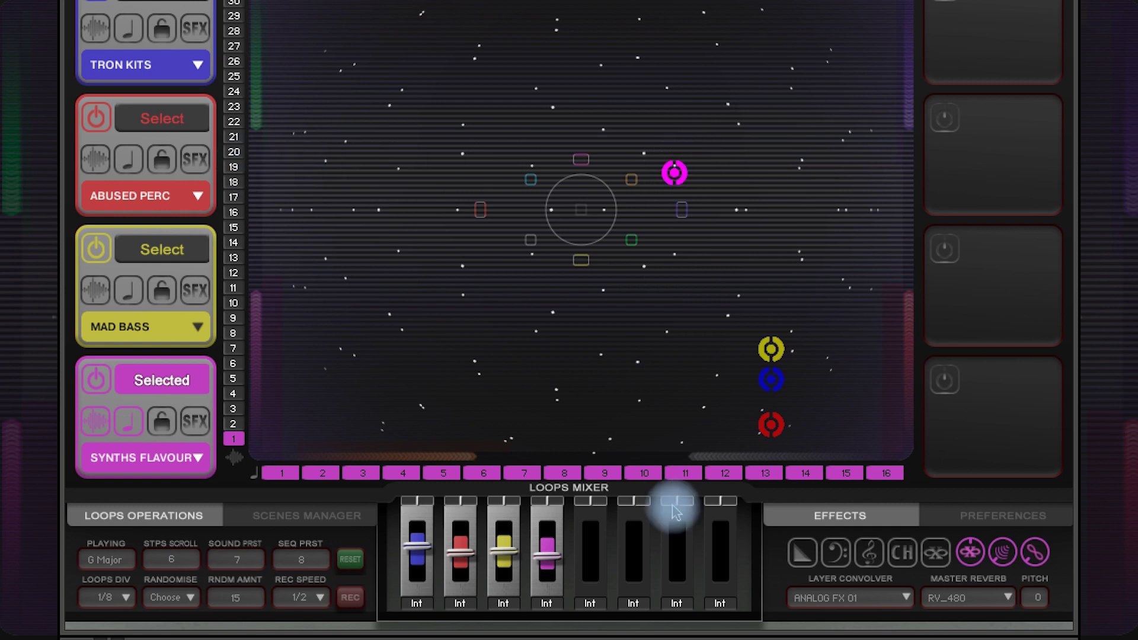
- Move the Synths Flavour marker to different spots on the pad for steps 7, 13, 8 and 5, and play the groove
scroll(178, 560, "up", 1)
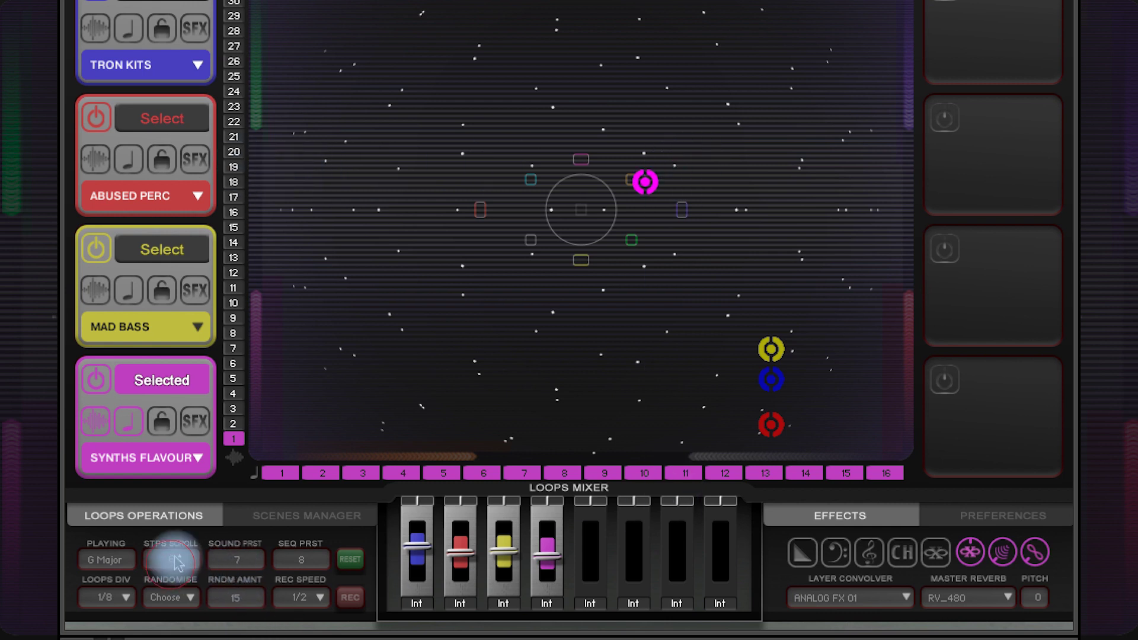
left_click(458, 85)
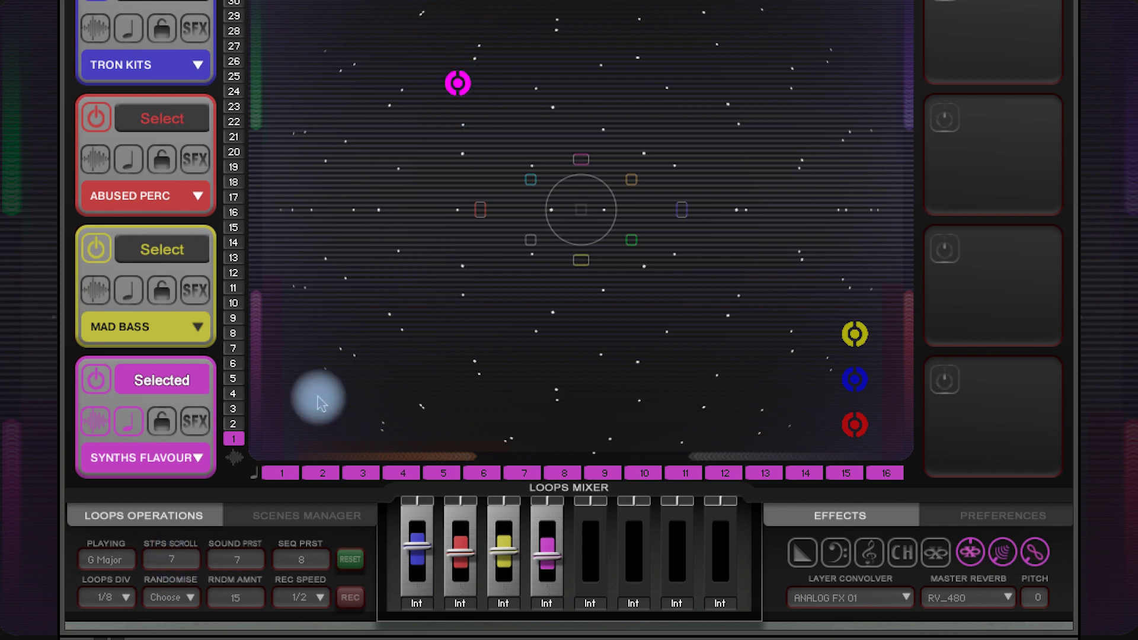
scroll(172, 560, "up", 6)
left_click(713, 117)
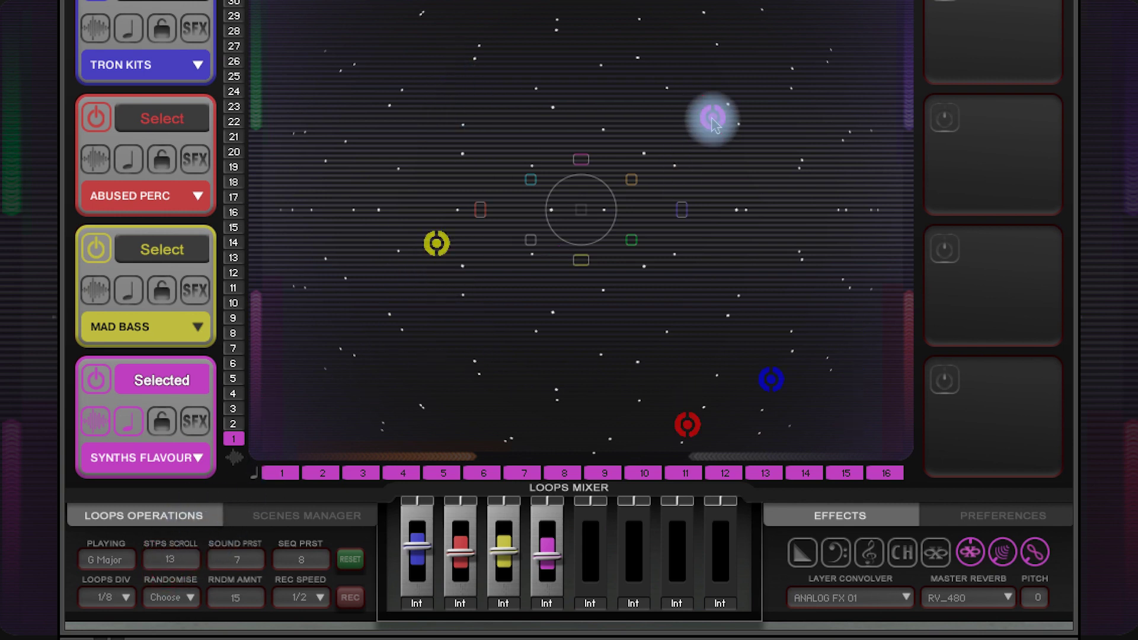
scroll(160, 560, "down", 2)
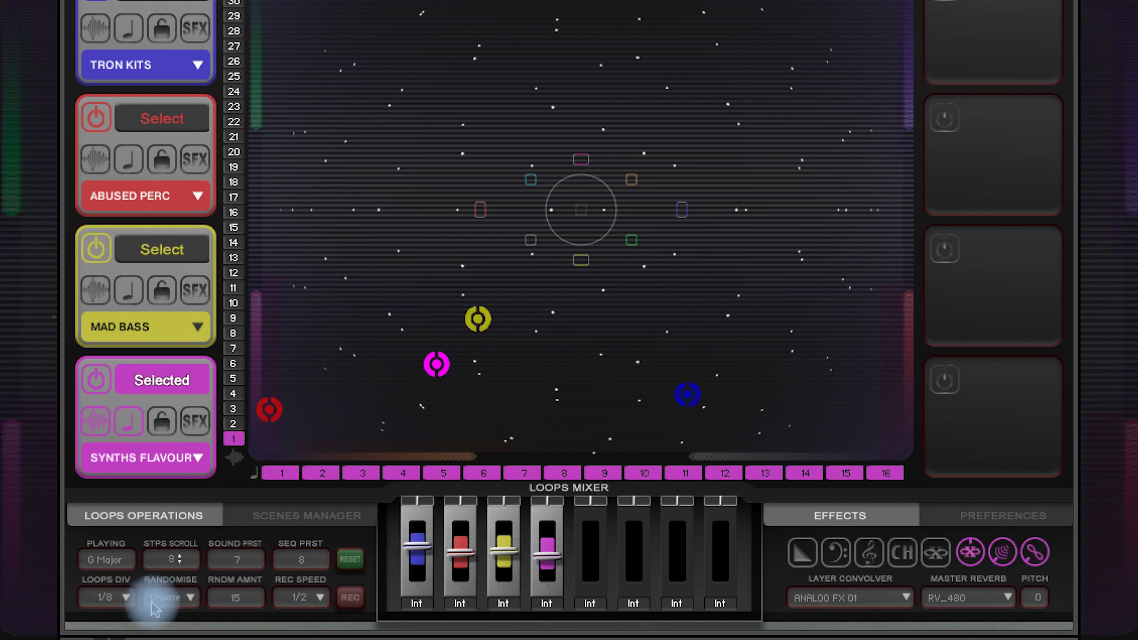
left_click(350, 168)
scroll(197, 563, "down", 3)
scroll(183, 563, "down", 3)
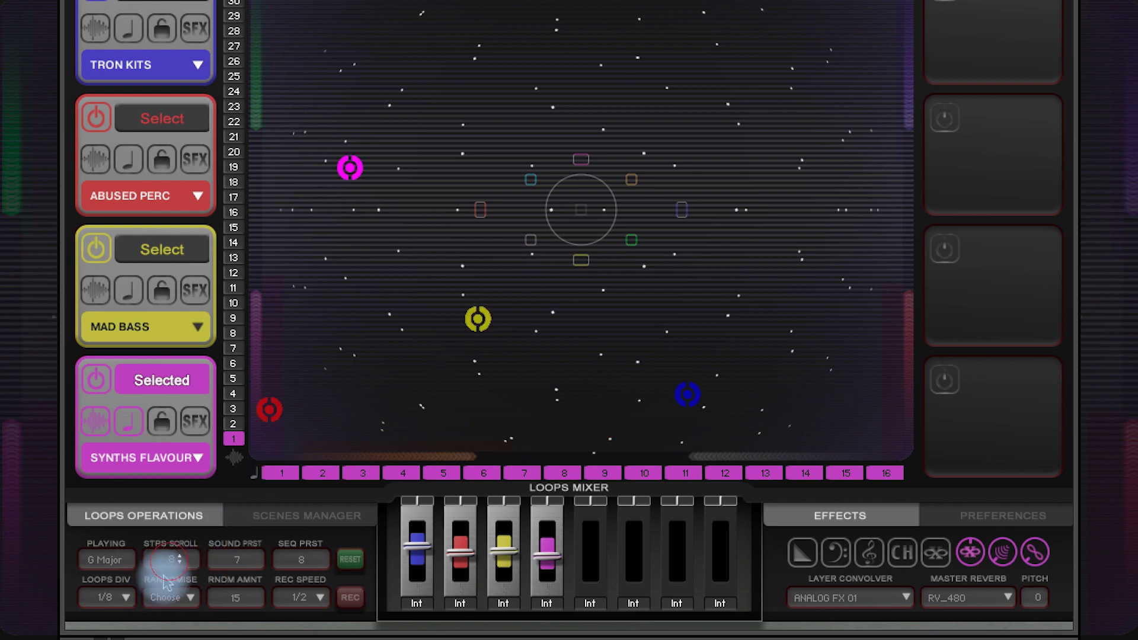
left_click(437, 140)
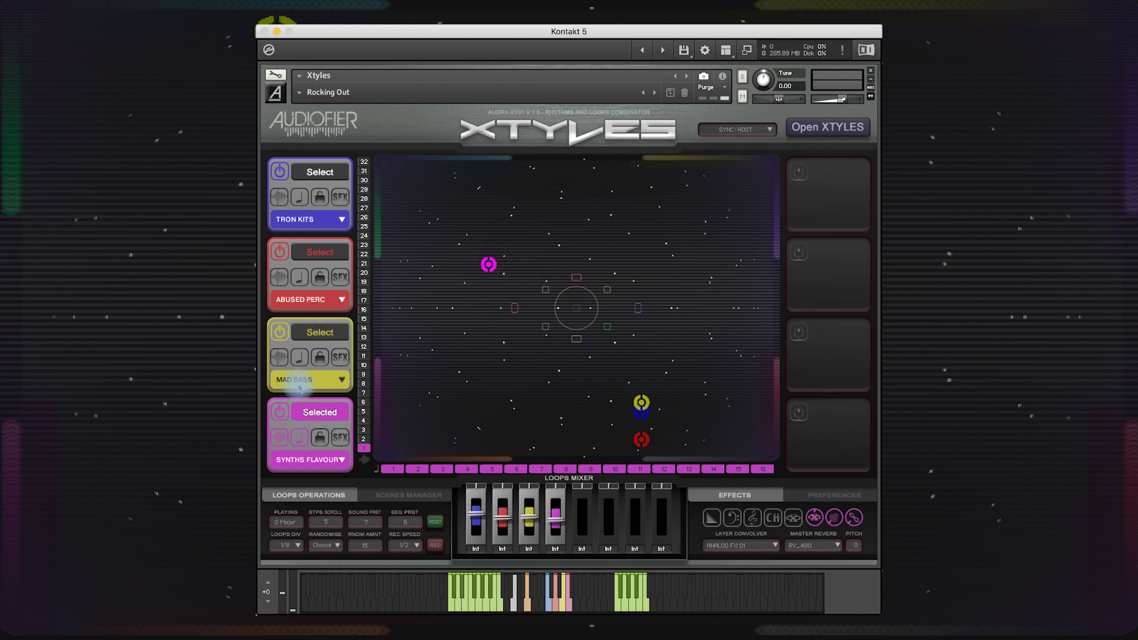
left_click(514, 606)
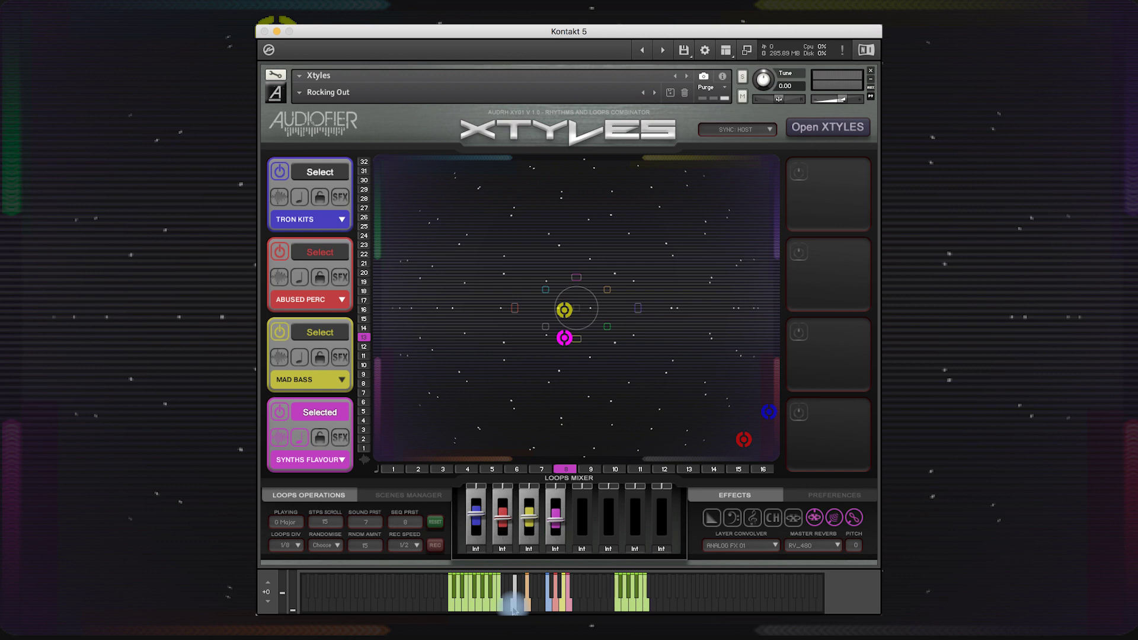
- Select the Tron Kits layer, set the recording speed to 1/2 and start recording its movement
left_click(327, 174)
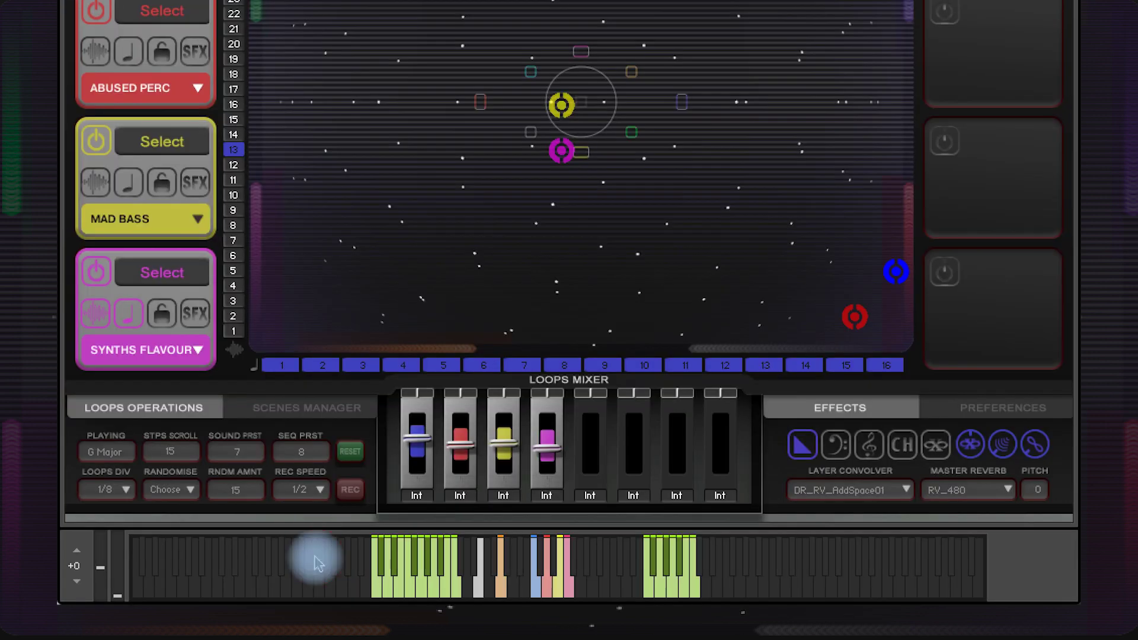
left_click(299, 495)
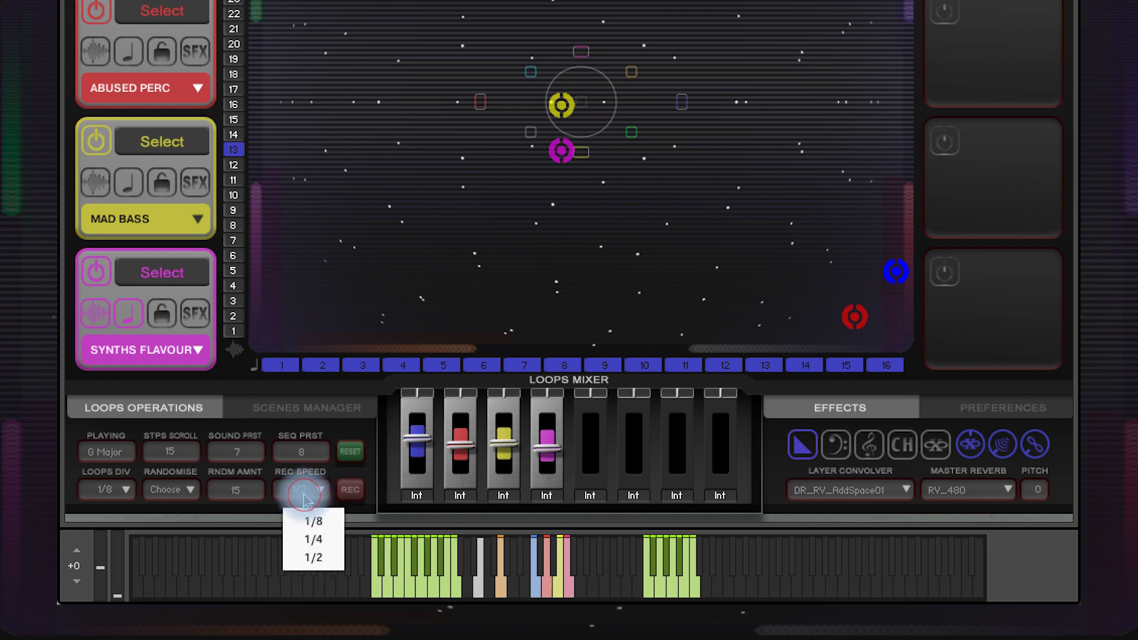
left_click(304, 555)
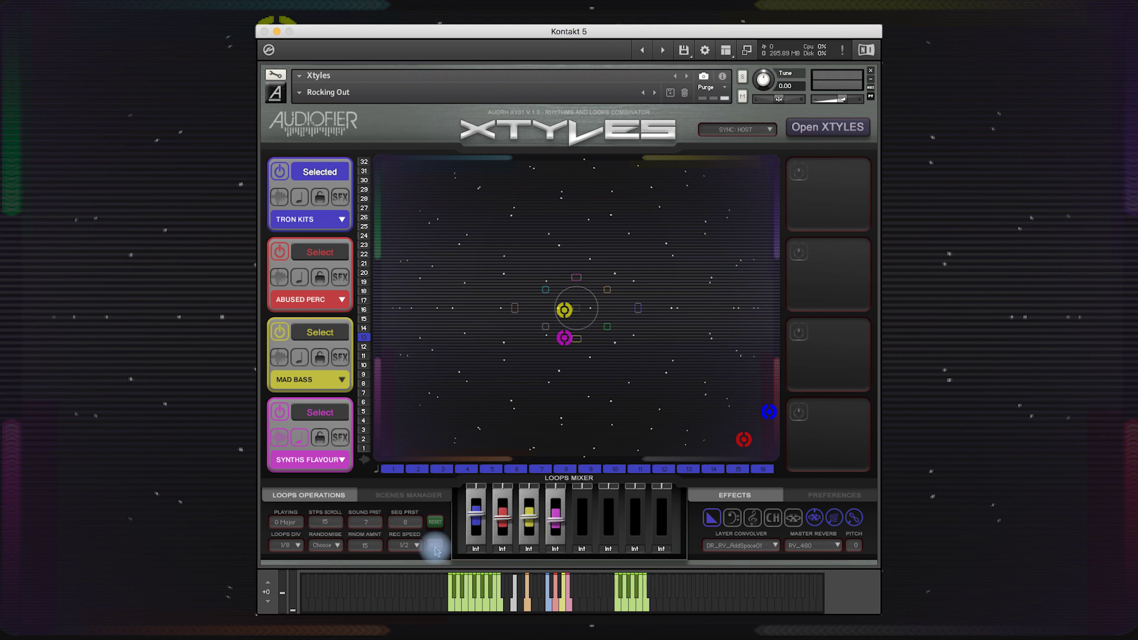
left_click(435, 546)
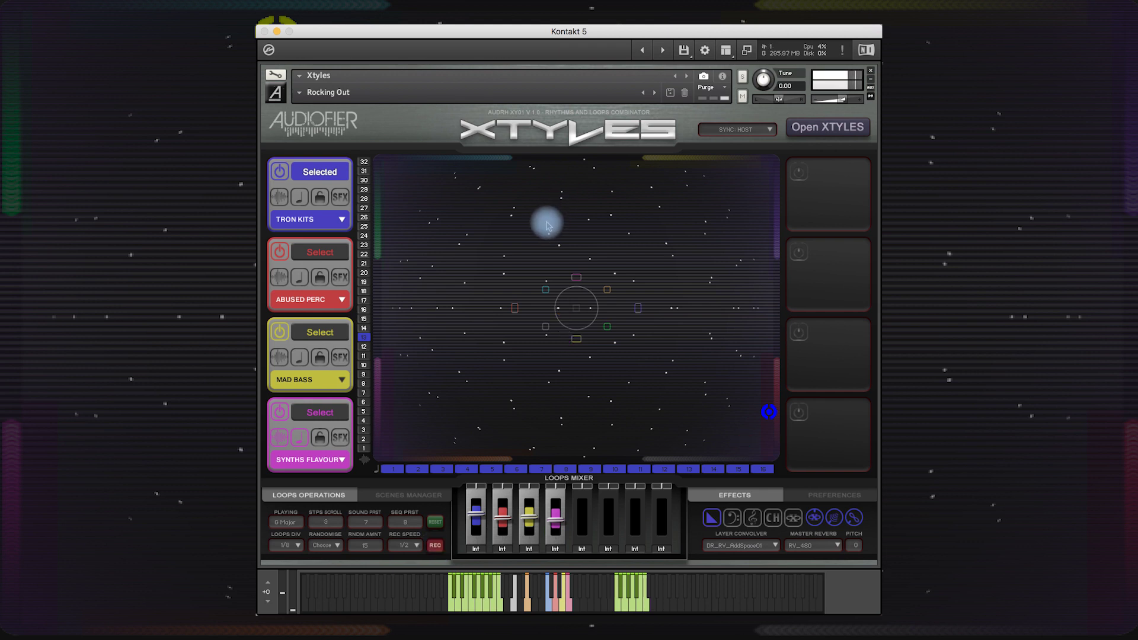
- Record freehand movements of the Tron Kits marker across the pad, and play the layer's loop
mouse_move(541, 229)
left_mouse_down()
mouse_move(404, 170)
mouse_move(386, 174)
mouse_move(532, 193)
mouse_move(532, 182)
mouse_move(381, 164)
mouse_move(491, 180)
mouse_move(510, 354)
mouse_move(577, 350)
mouse_move(619, 302)
mouse_move(631, 254)
left_mouse_up()
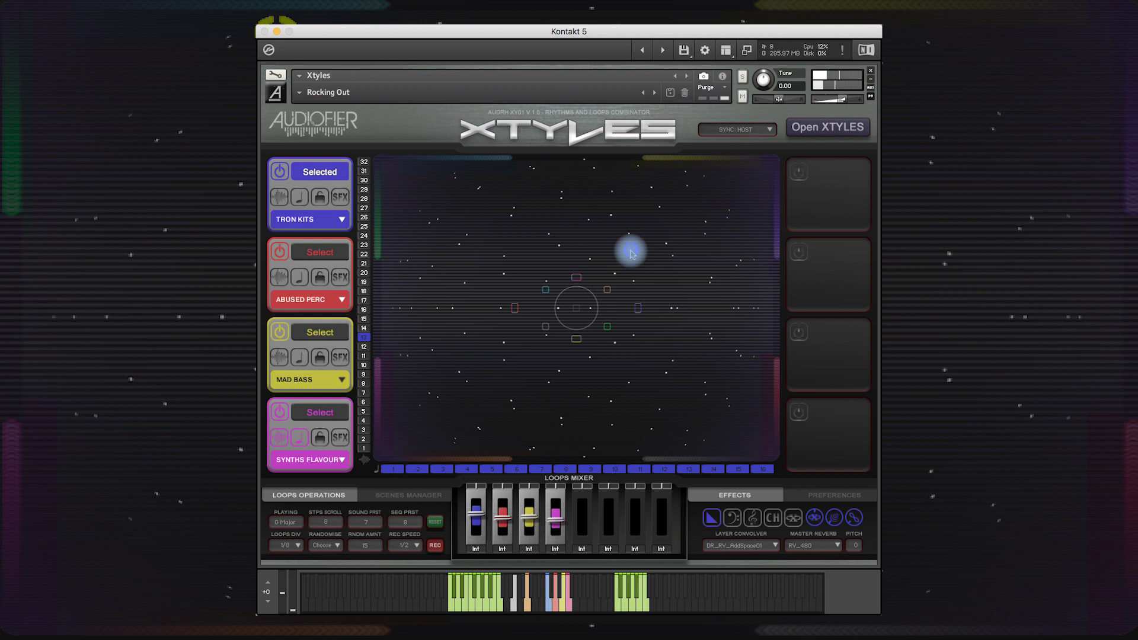
left_click(570, 204)
mouse_move(526, 235)
left_mouse_down()
mouse_move(541, 285)
mouse_move(606, 291)
left_mouse_up()
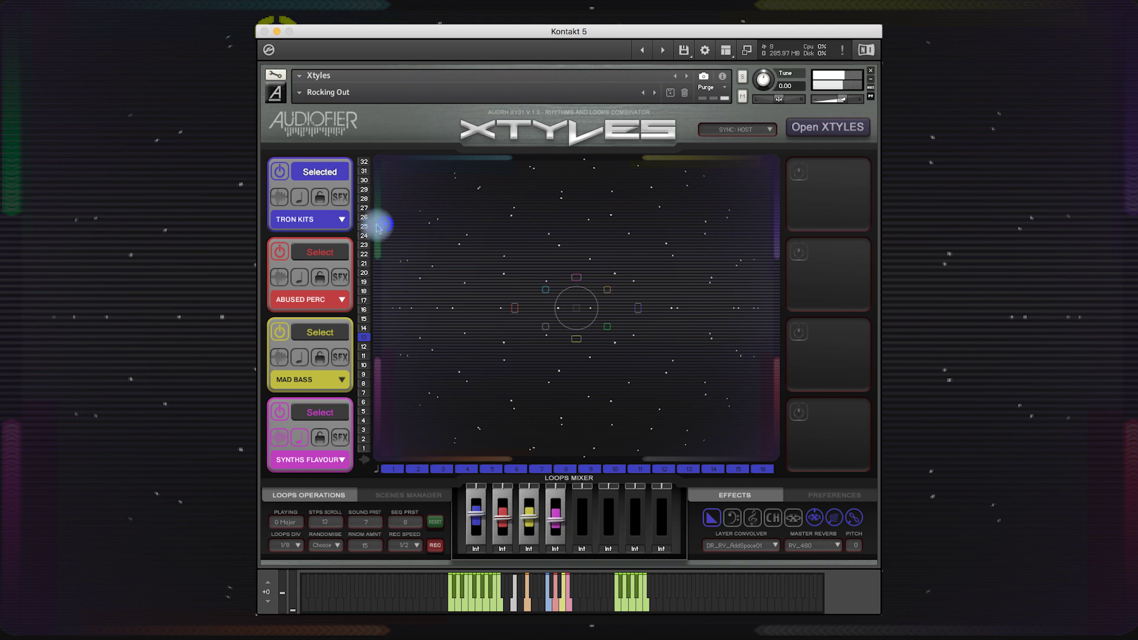
mouse_move(377, 227)
left_mouse_down()
mouse_move(579, 274)
mouse_move(686, 193)
mouse_move(709, 332)
mouse_move(745, 397)
mouse_move(498, 381)
mouse_move(476, 366)
left_mouse_up()
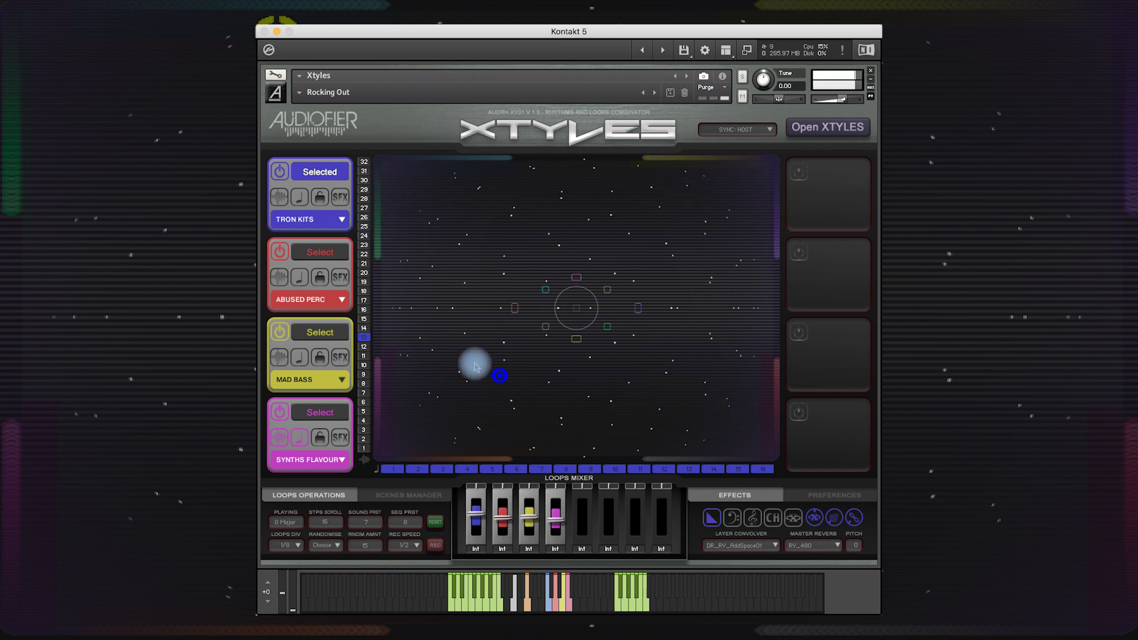
left_click(381, 307)
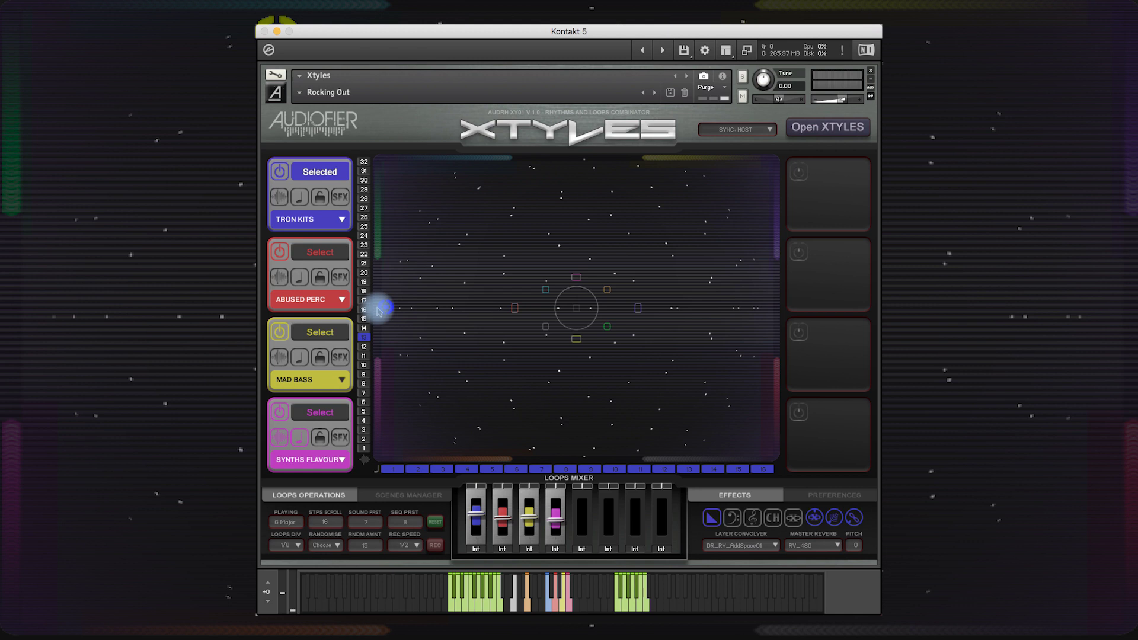
left_click(549, 607)
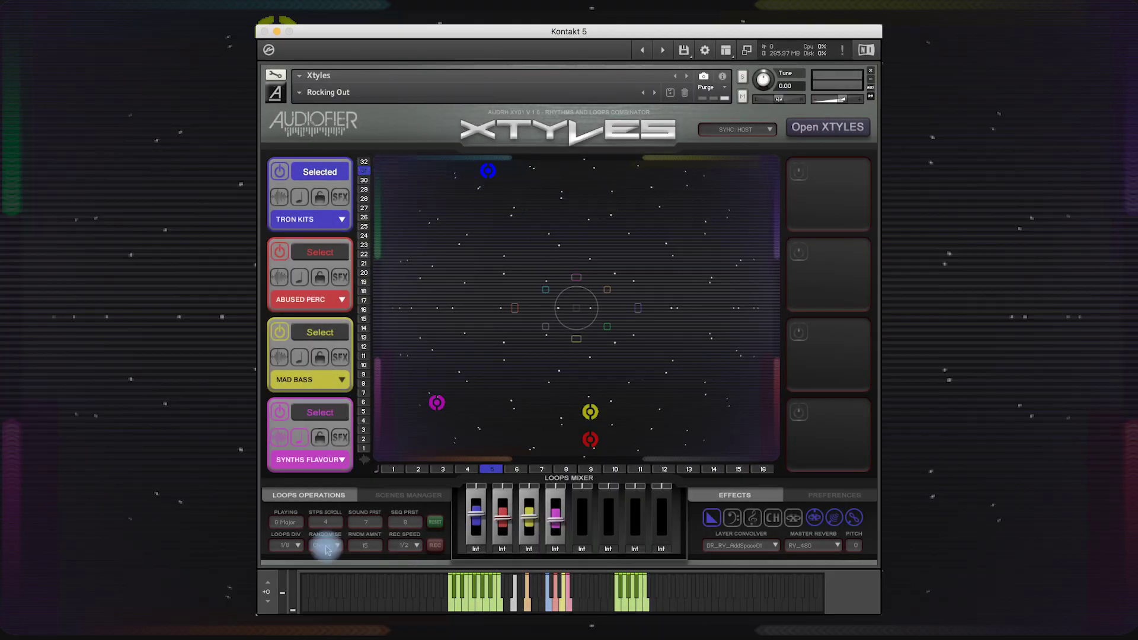
- Randomise the current Tron Kits loop, randomise all loops with the 1/16 division, and trigger the groove key
left_click(324, 545)
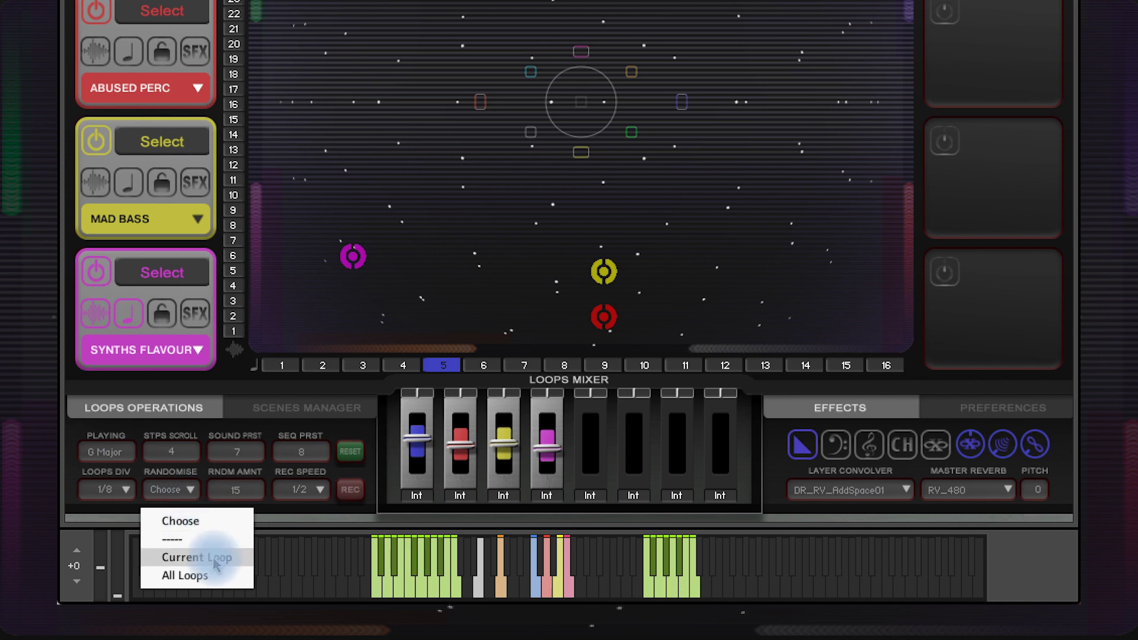
left_click(215, 563)
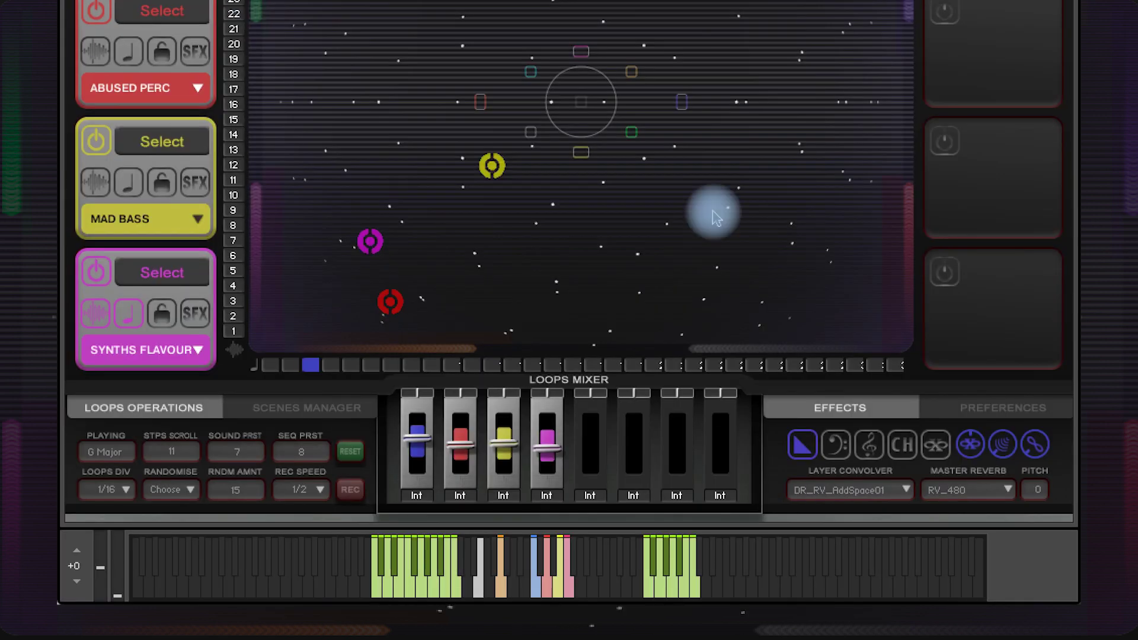
left_click(169, 489)
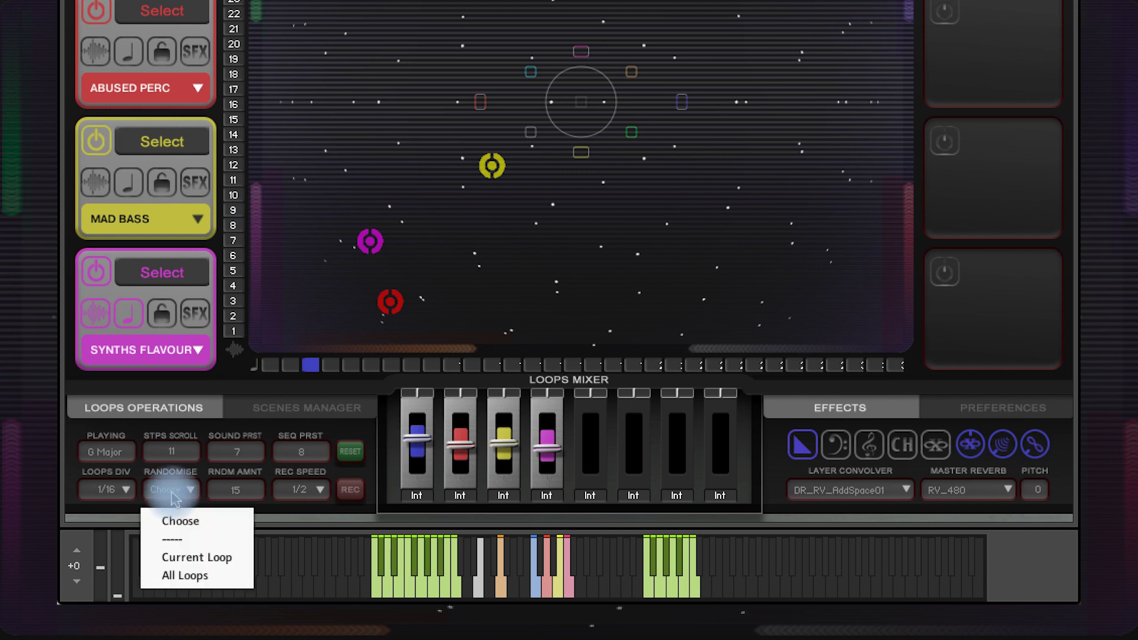
left_click(182, 576)
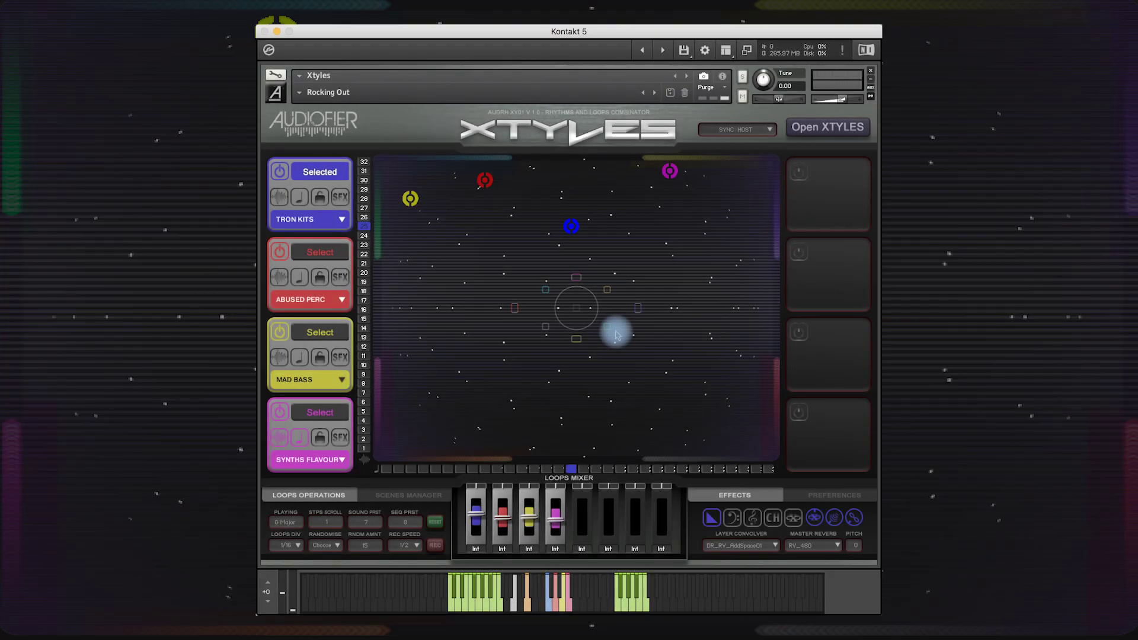
left_click(511, 609)
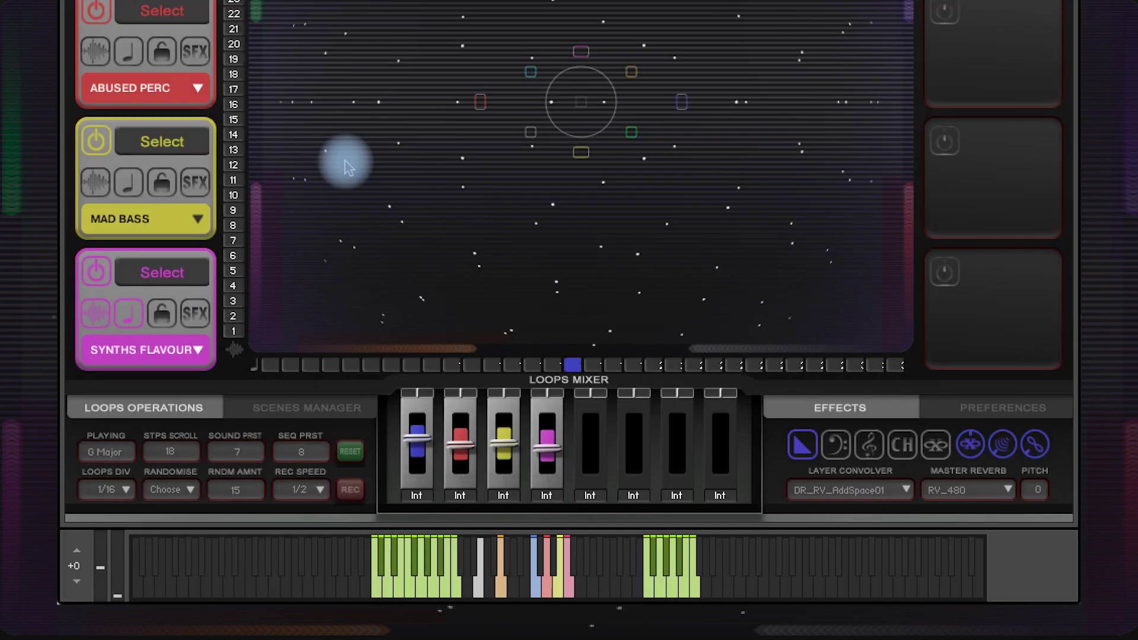
- Open the Scenes Manager
left_click(298, 407)
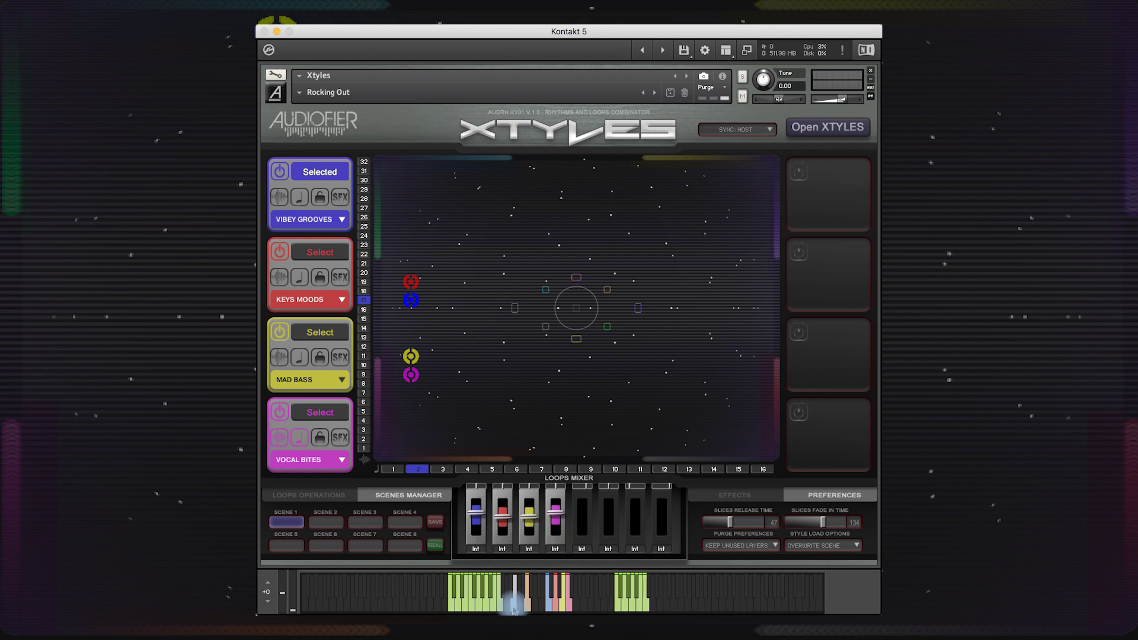
left_click(388, 287)
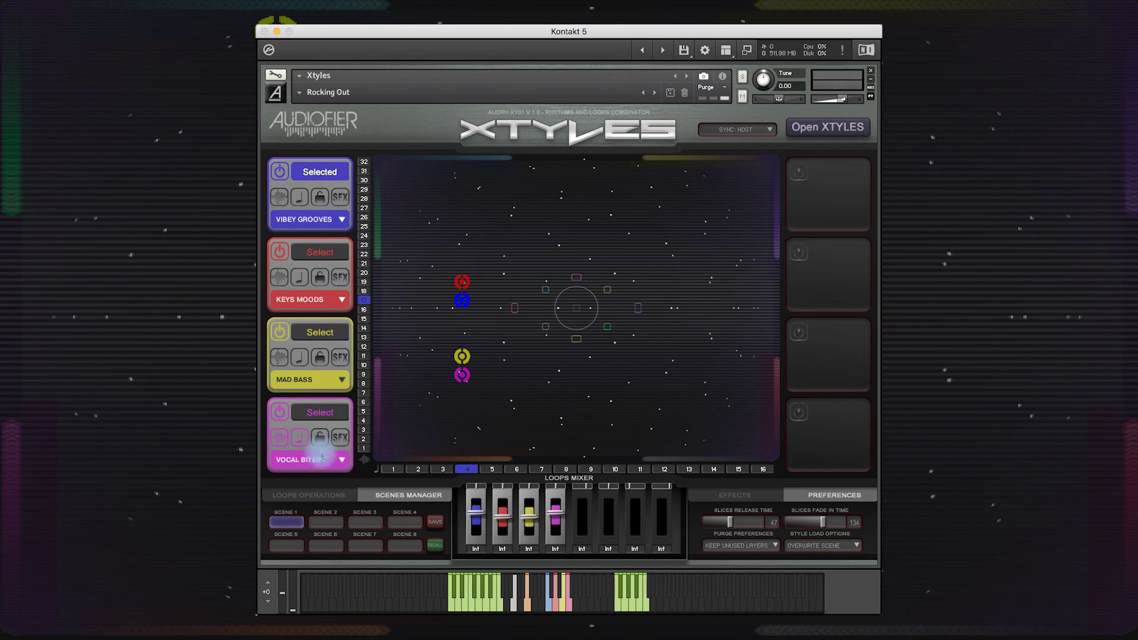
- Switch off the Vocal Bites layer, add a Synths Flavour layer in the fifth slot and play the combined groove
left_click(278, 413)
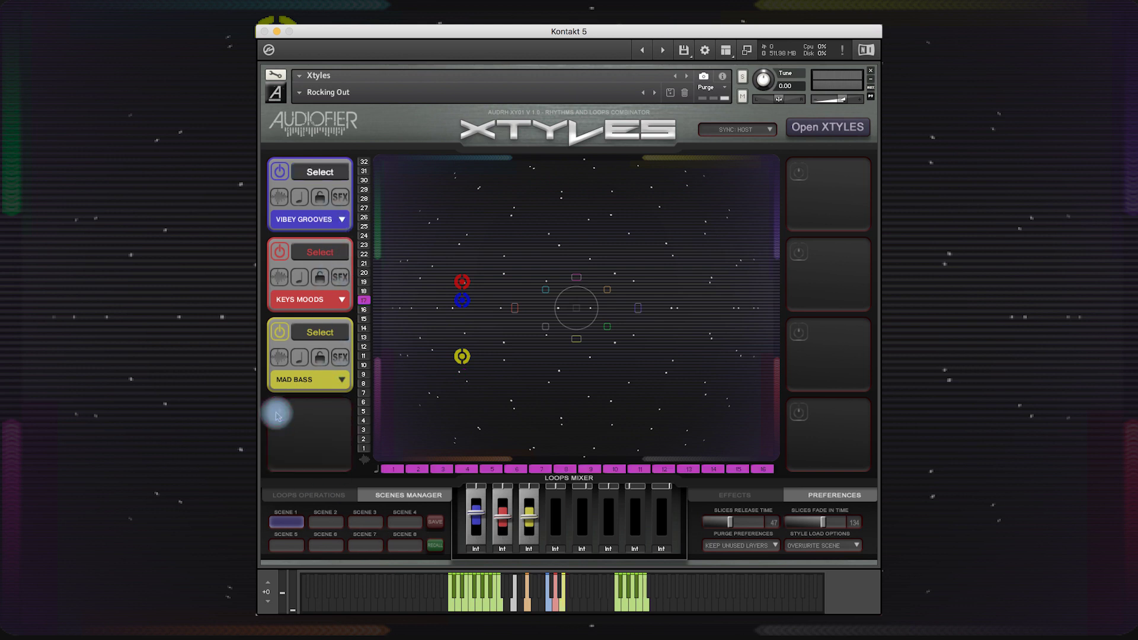
left_click(799, 171)
left_click(833, 220)
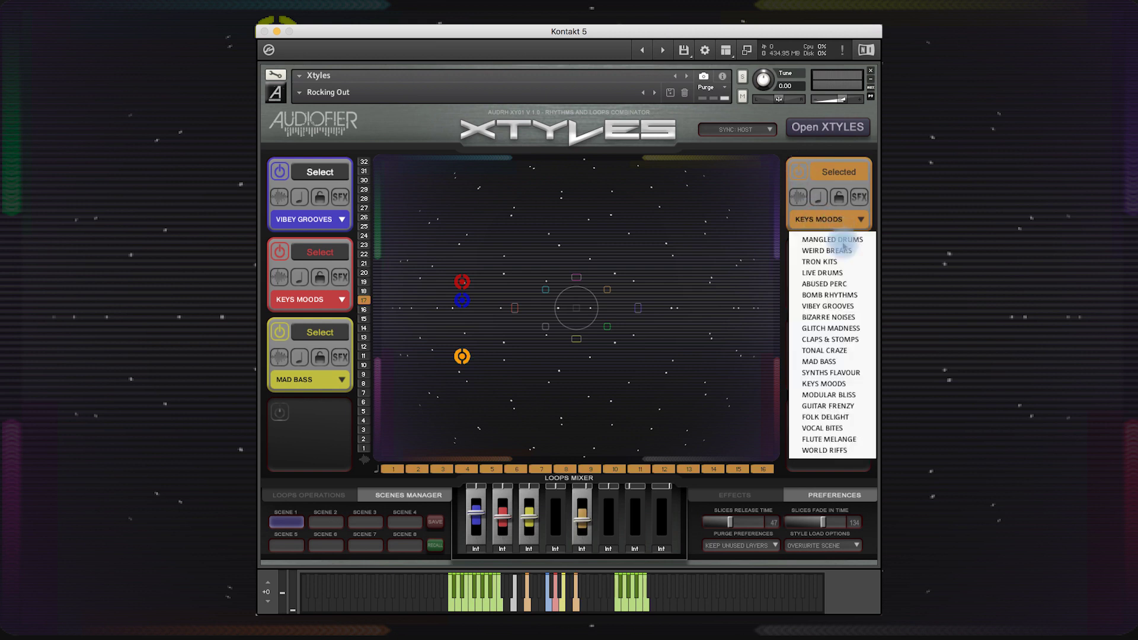
left_click(827, 373)
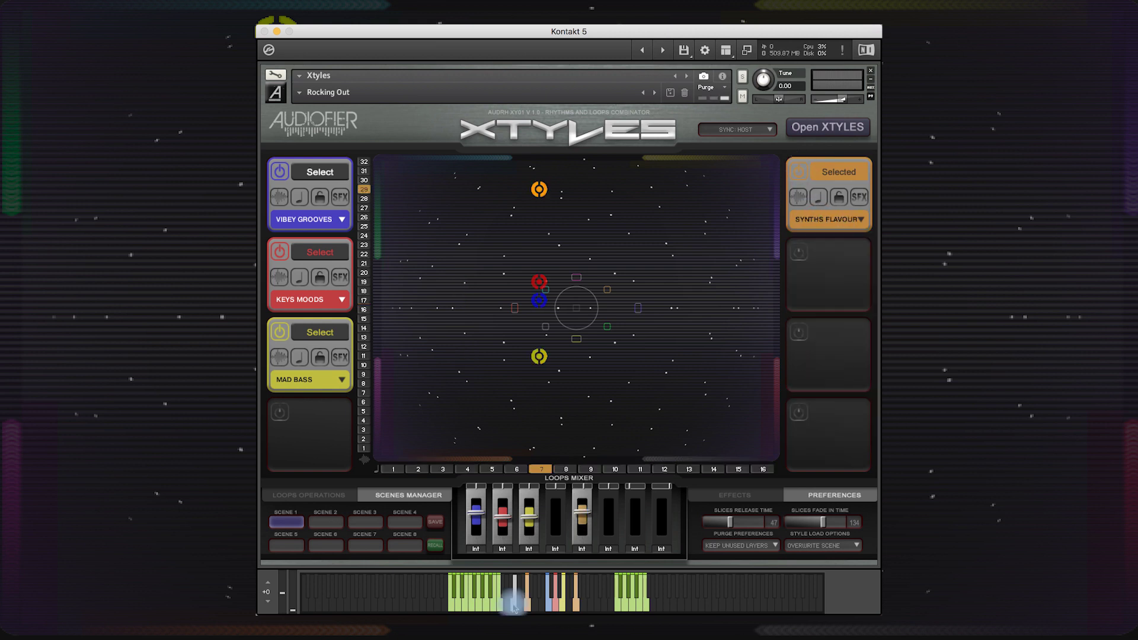
left_click(513, 607)
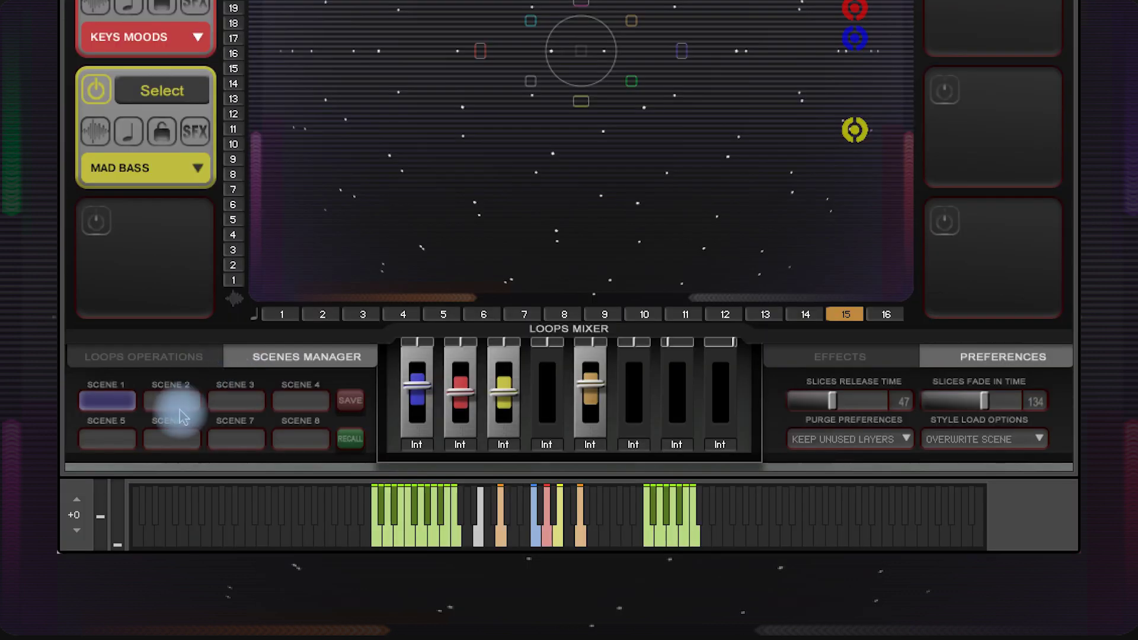
- Switch to Scene 2, play its groove and set the Synths Flavour layer to loop 29
left_click(324, 522)
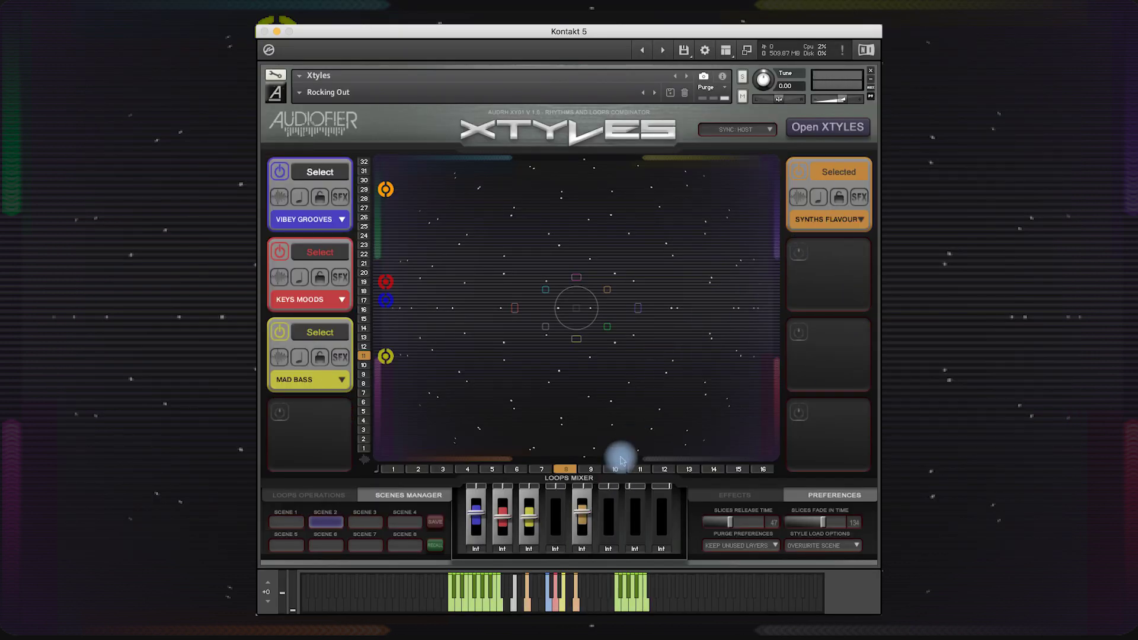
left_click(514, 608)
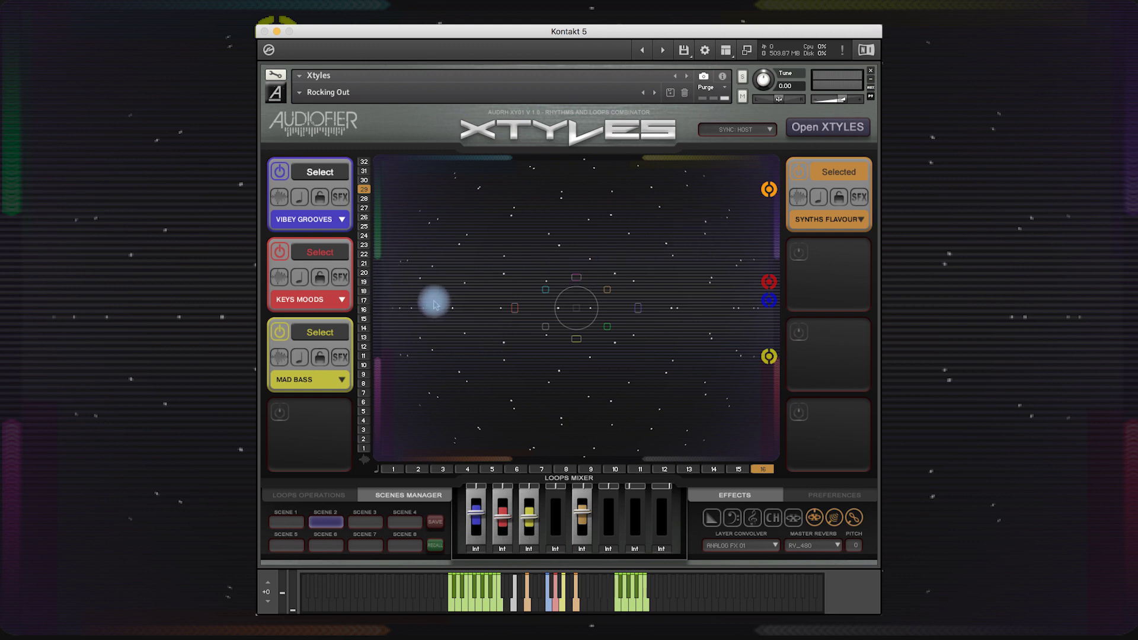
left_click(364, 189)
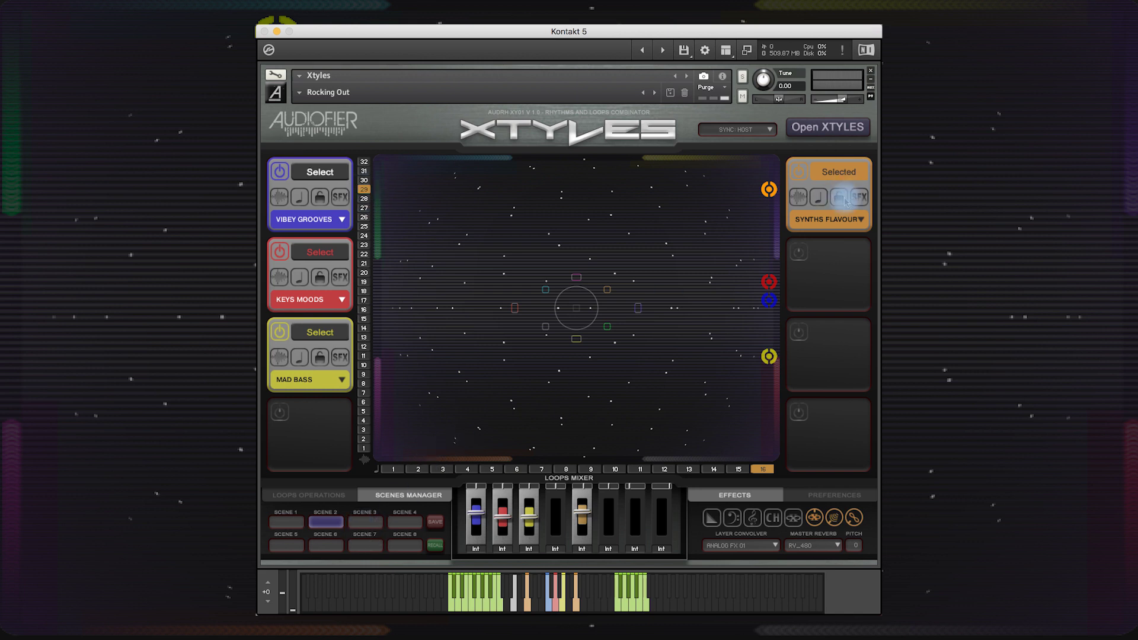
- Audition the groove in Scene 3, and return to Scene 2 to play its groove
left_click(365, 523)
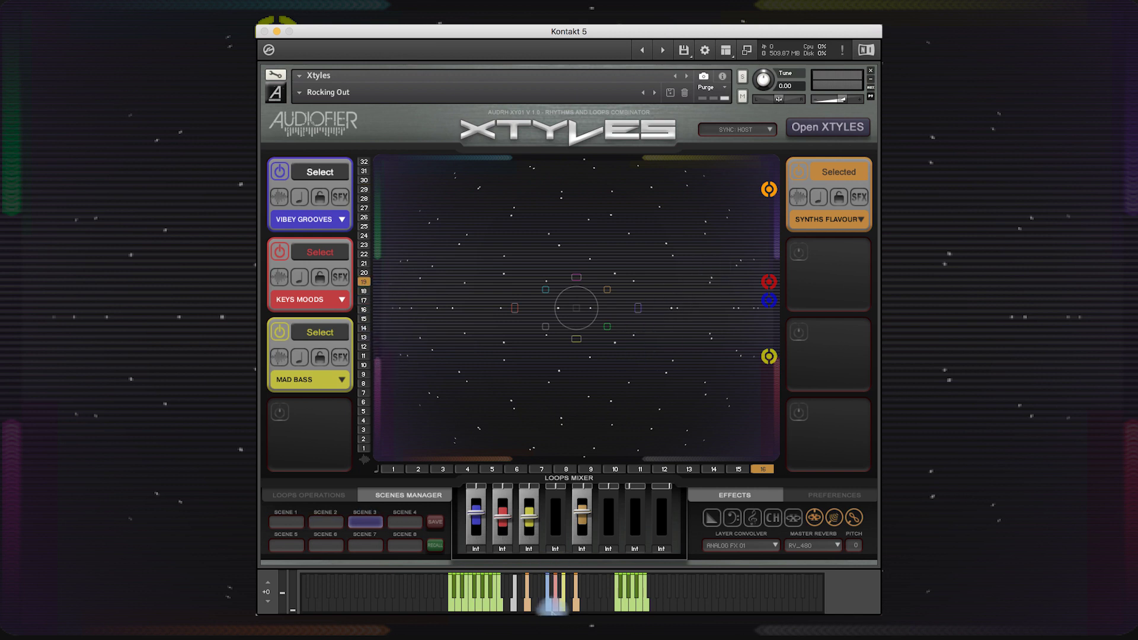
left_click(511, 604)
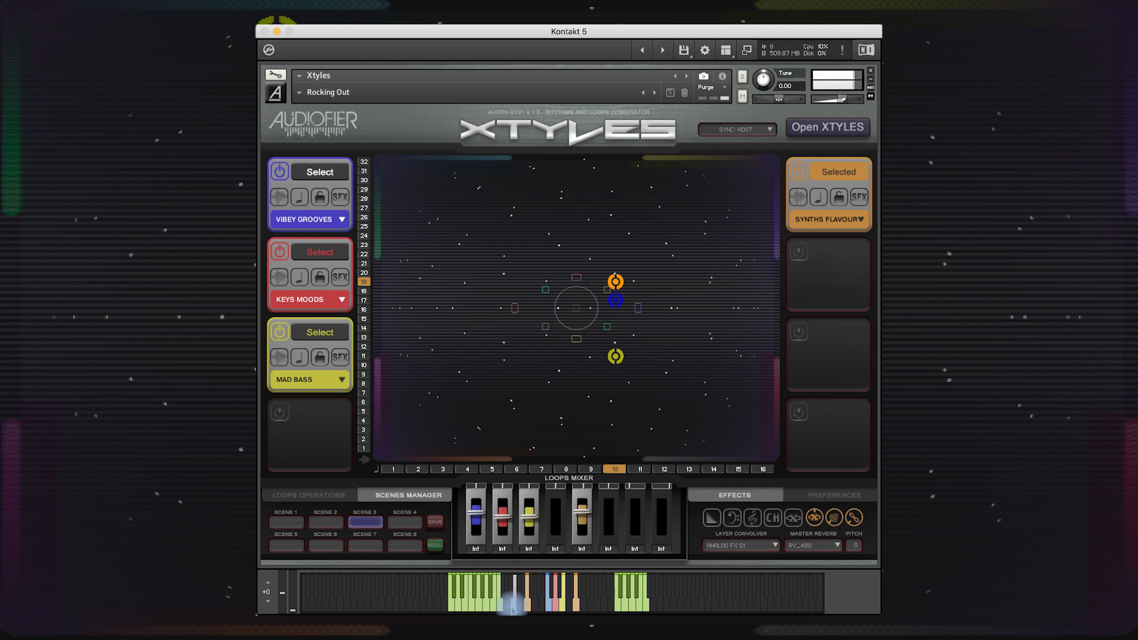
left_click_drag(511, 604, 473, 415)
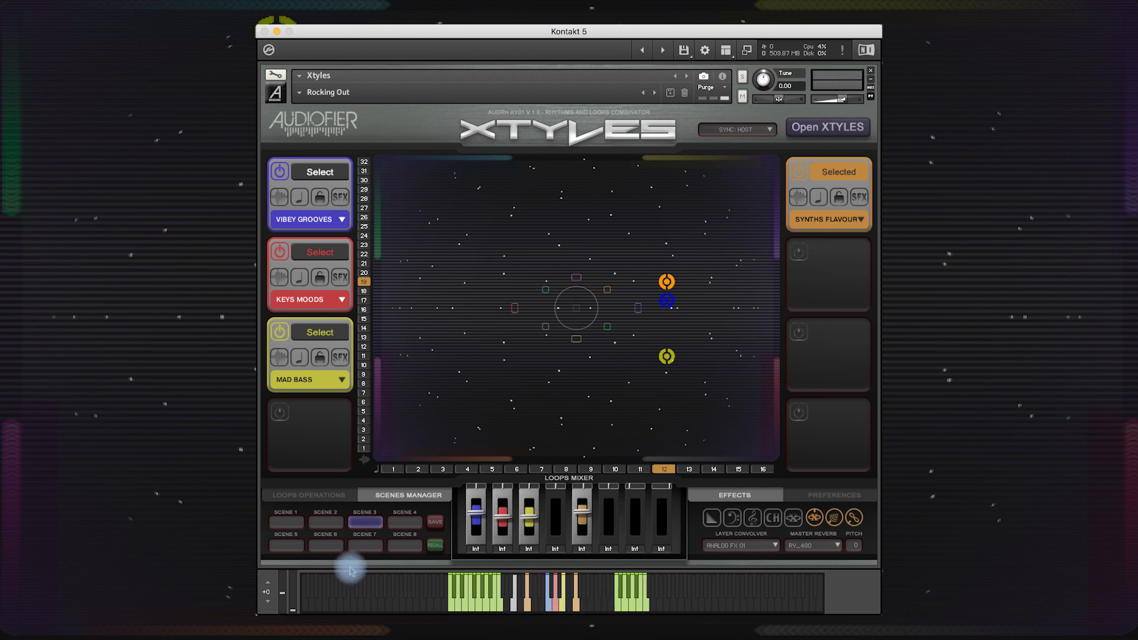
left_click(514, 602)
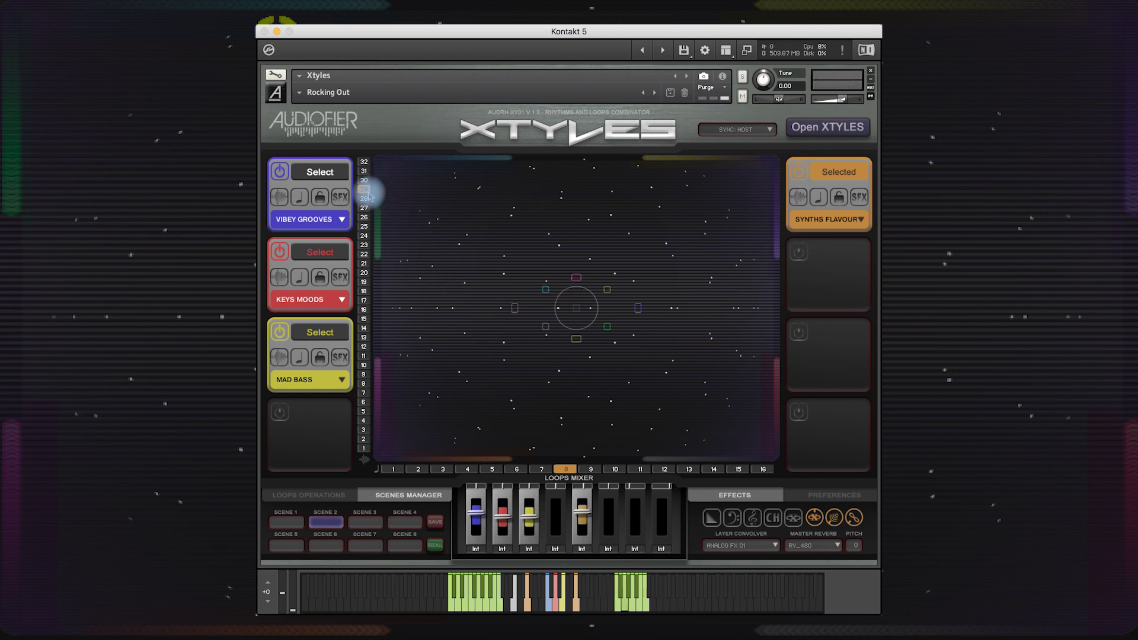
left_click(514, 605)
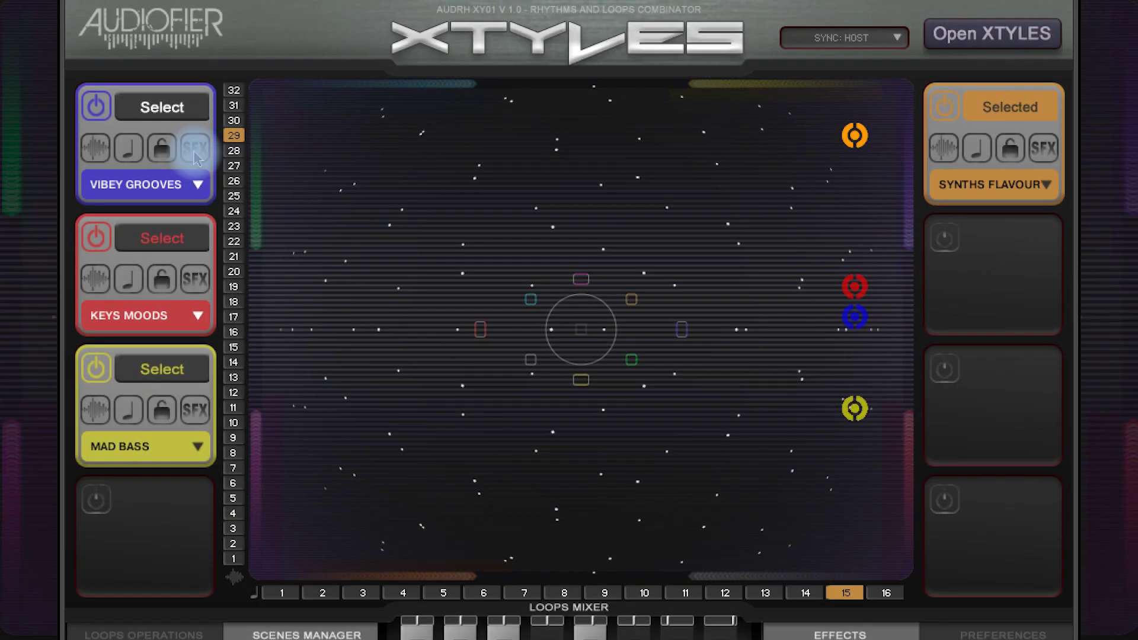
- Open the Vibey Grooves layer's step effects, set the layer to loop 17 and enable the step cutoff filter
left_click(196, 153)
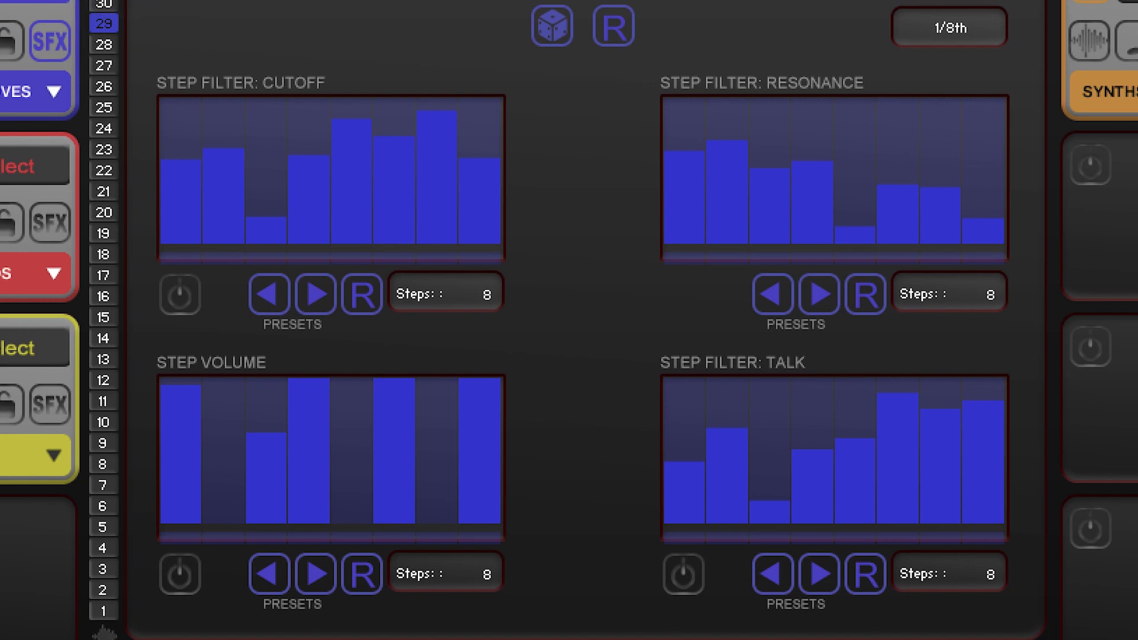
left_click(104, 275)
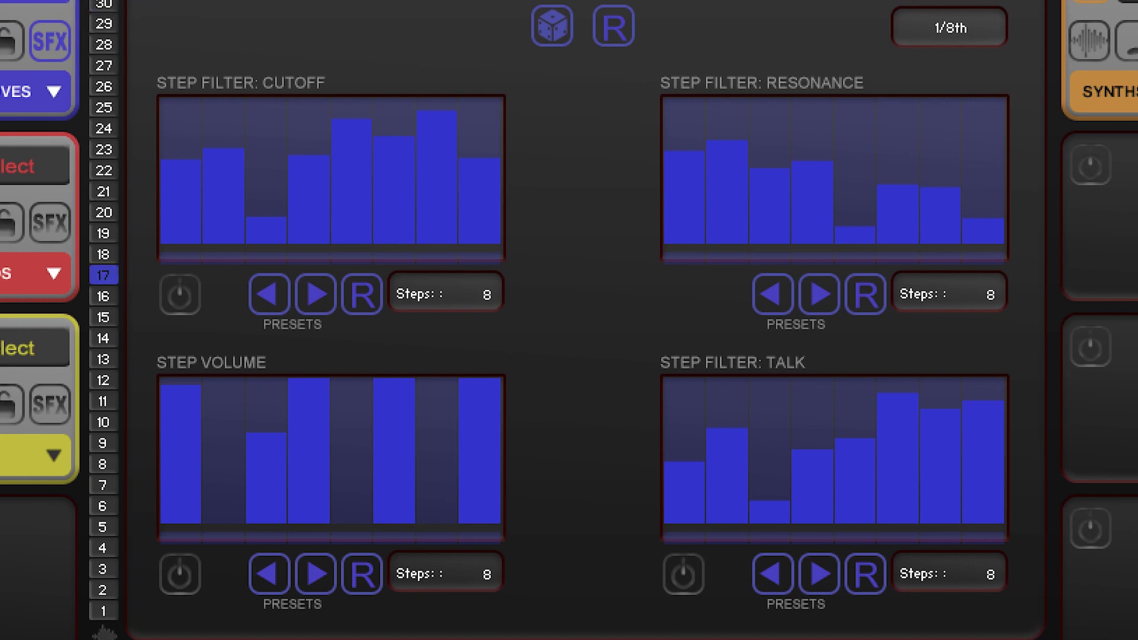
left_click(180, 296)
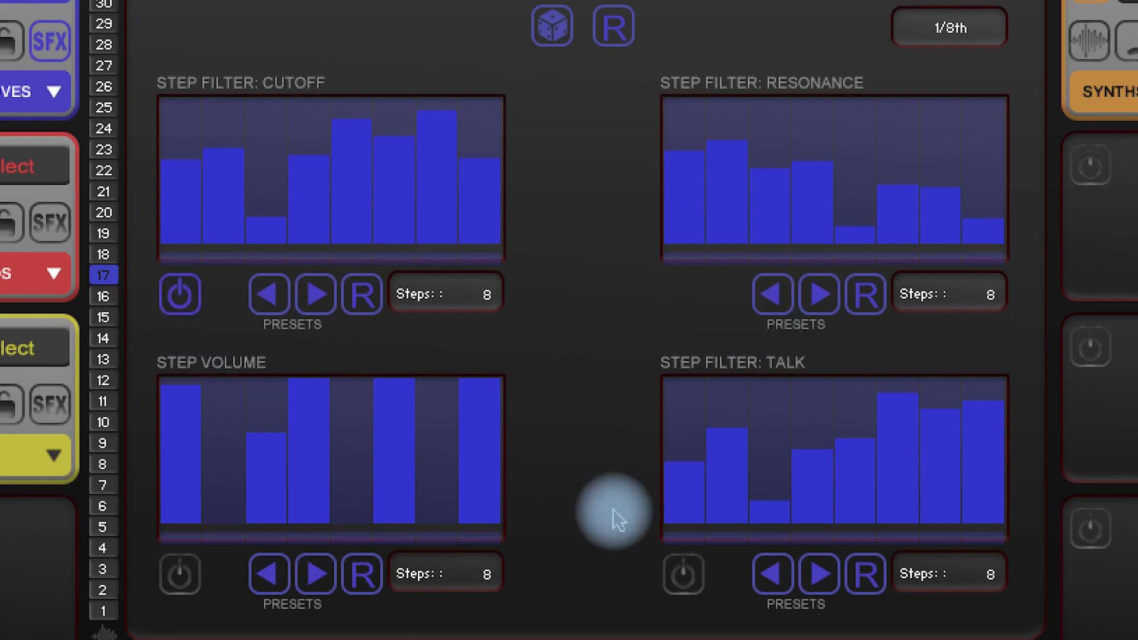
- Play the Vibey Grooves loop, redraw the final resonance steps lower and enable the step talk filter
left_click(548, 605)
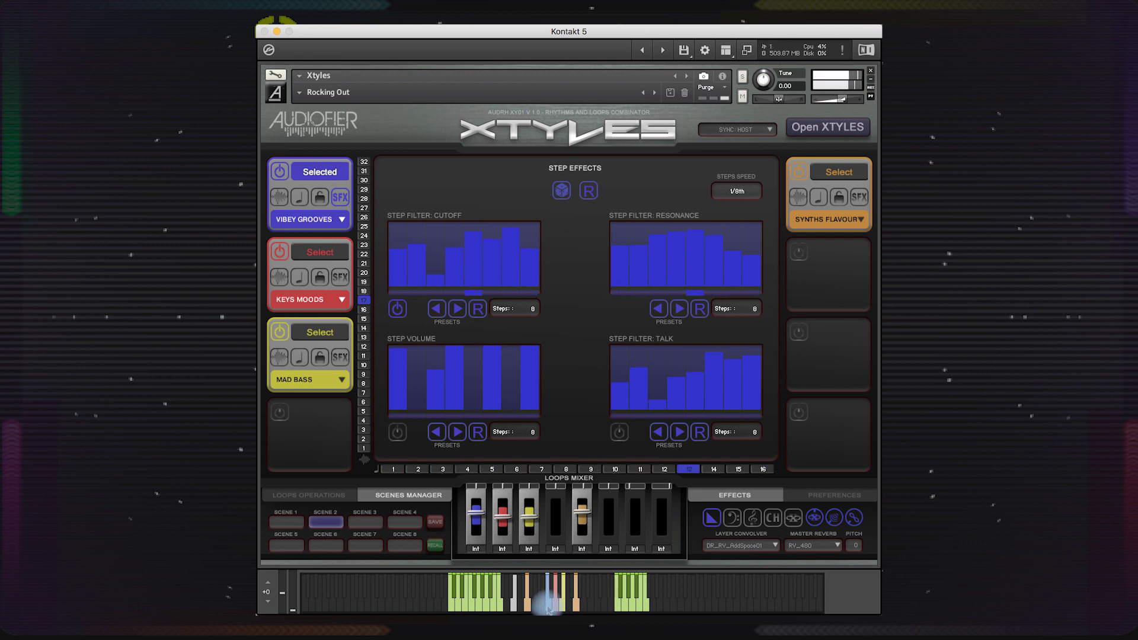
mouse_move(711, 241)
left_mouse_down()
mouse_move(693, 251)
mouse_move(759, 262)
left_mouse_up()
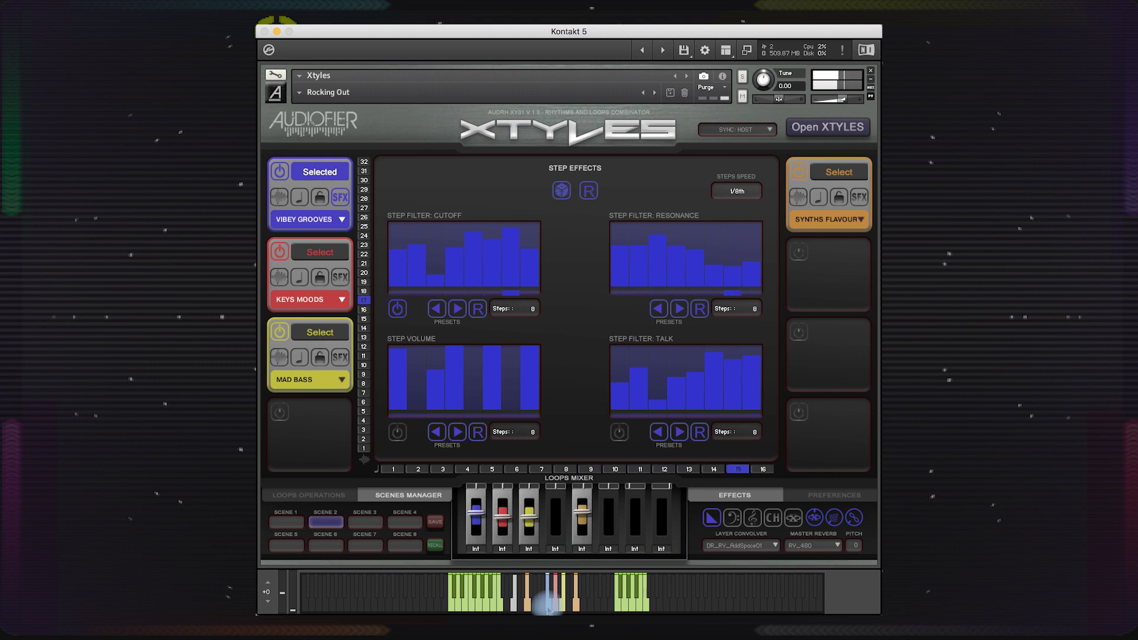
left_click(619, 432)
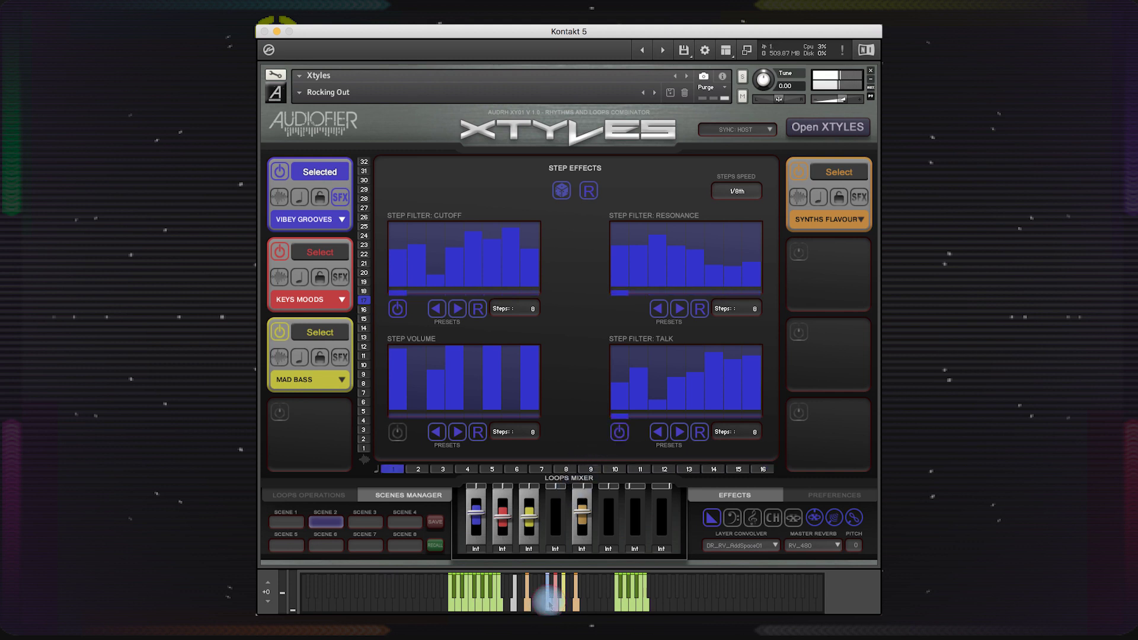